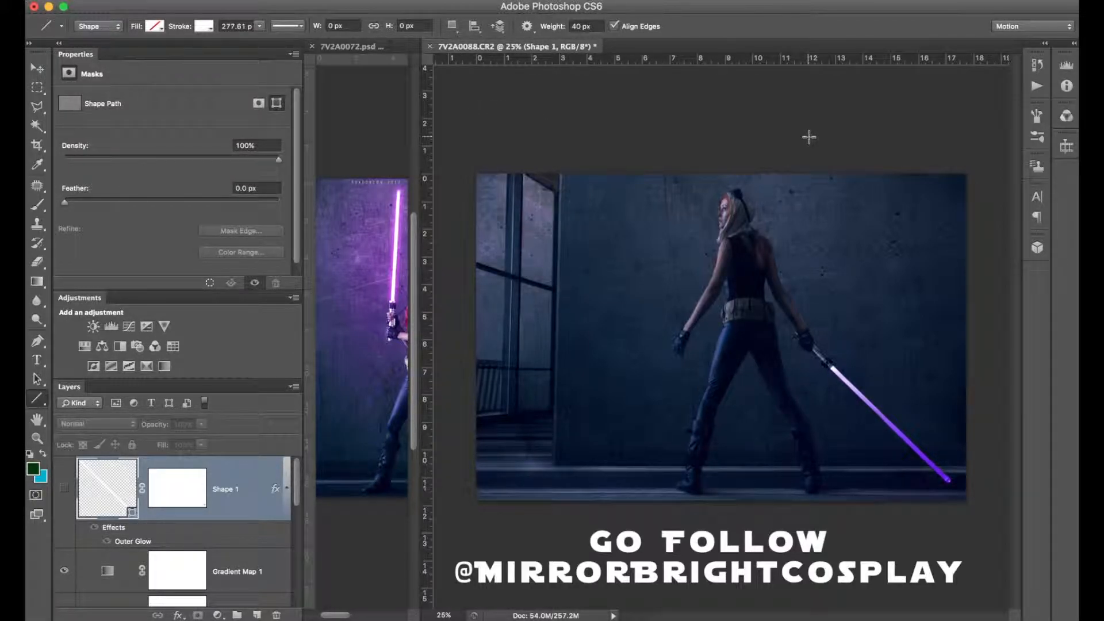
Step: Draw a white 40 px line, about 1316 by 1297 px, over the lightsaber blade from hilt to tip with the Line tool
key("super+plus")
key("super+plus")
scroll(810, 137, "right", 7)
scroll(809, 137, "down", 3)
scroll(810, 137, "left", 1)
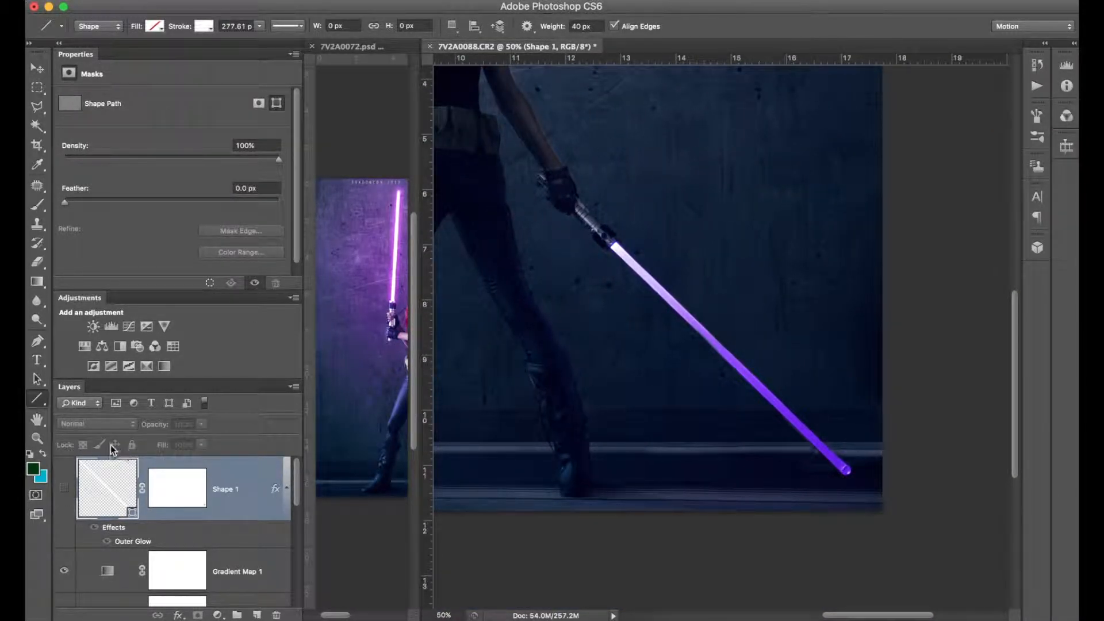
left_click(38, 398)
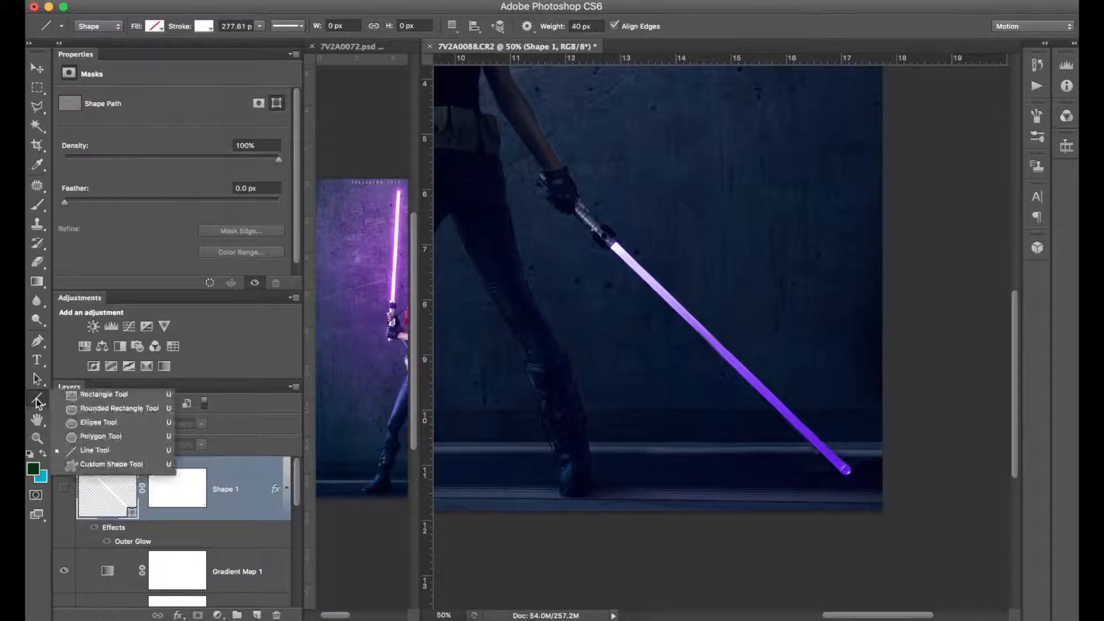
left_click(126, 451)
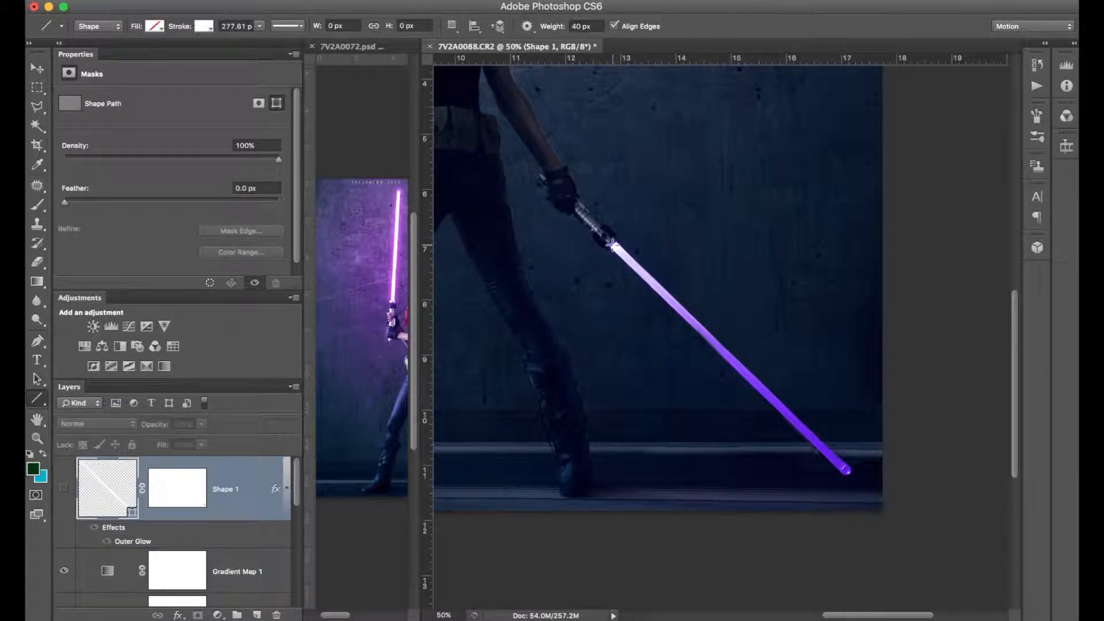
mouse_move(615, 246)
left_mouse_down()
mouse_move(737, 308)
mouse_move(917, 443)
mouse_move(858, 493)
mouse_move(847, 471)
left_mouse_up()
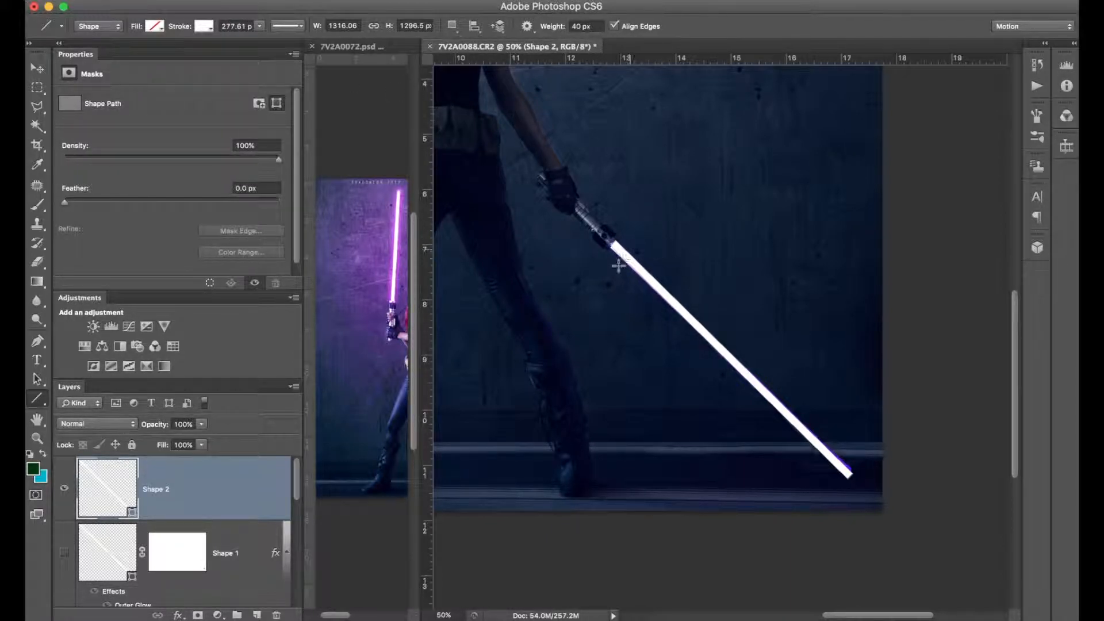
left_click(301, 27)
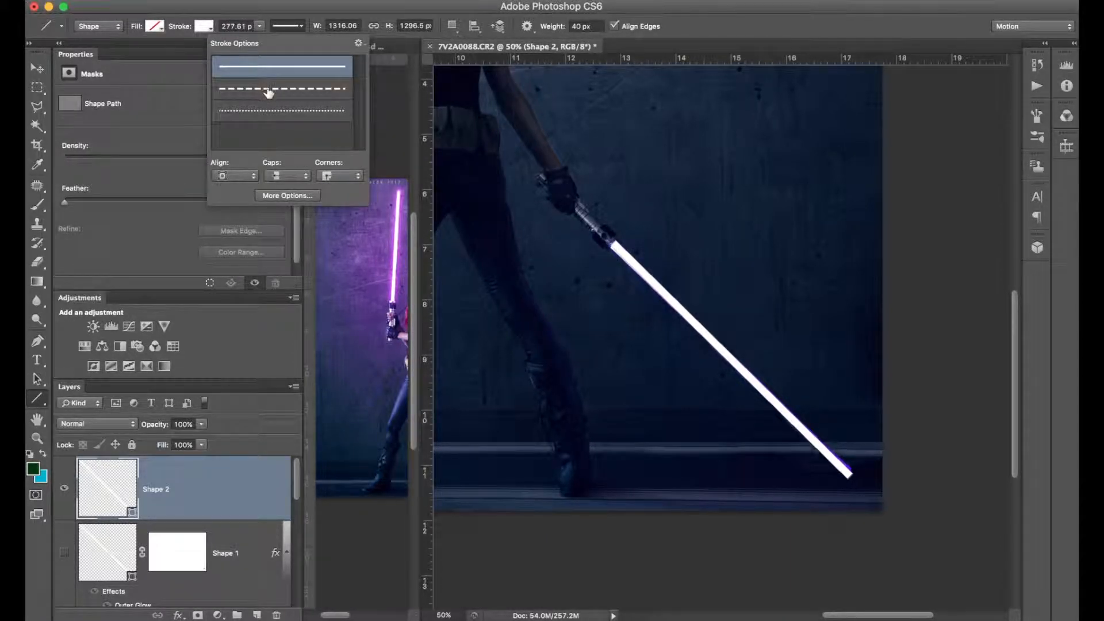
left_click(288, 26)
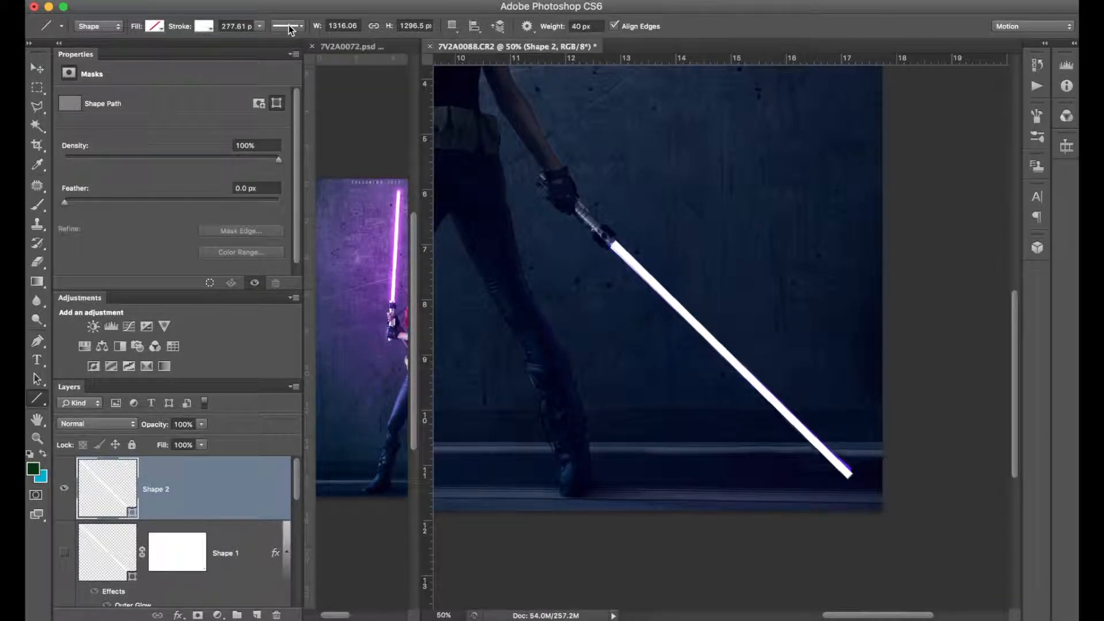
left_click(160, 26)
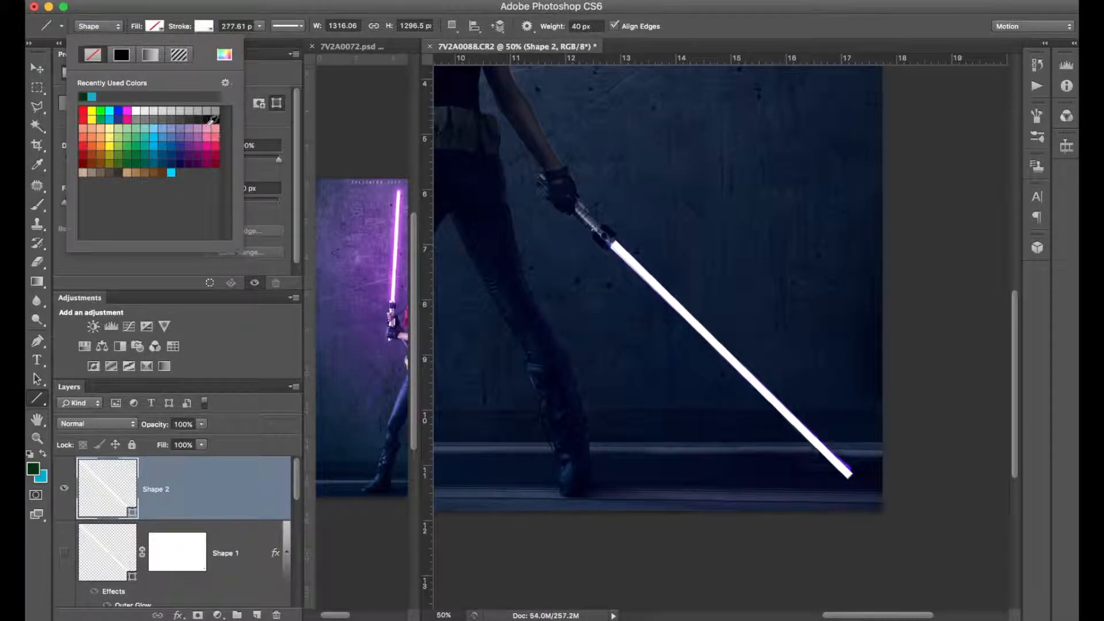
left_click(314, 16)
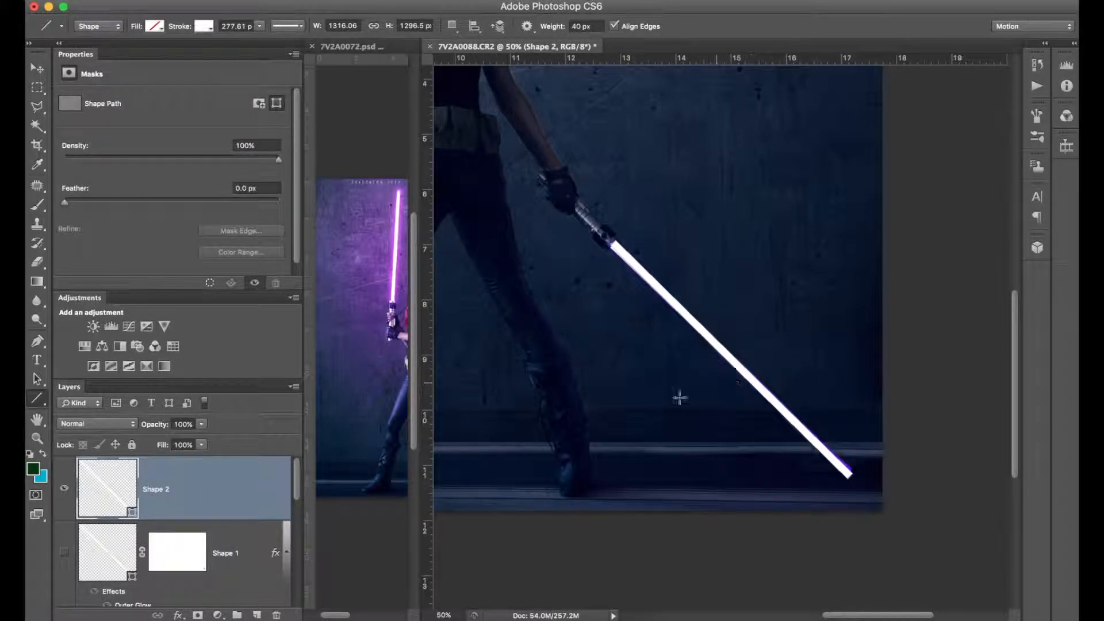
Step: Add an outer glow to the new line layer with 28% spread, 62 px size and 100% range
double_click(210, 486)
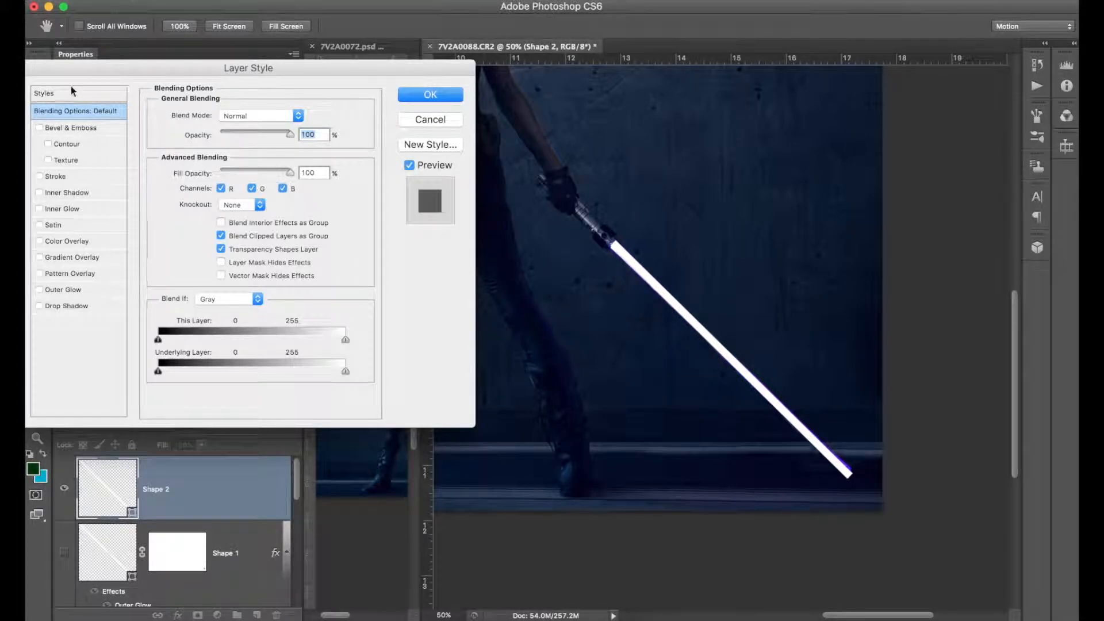
left_click(68, 290)
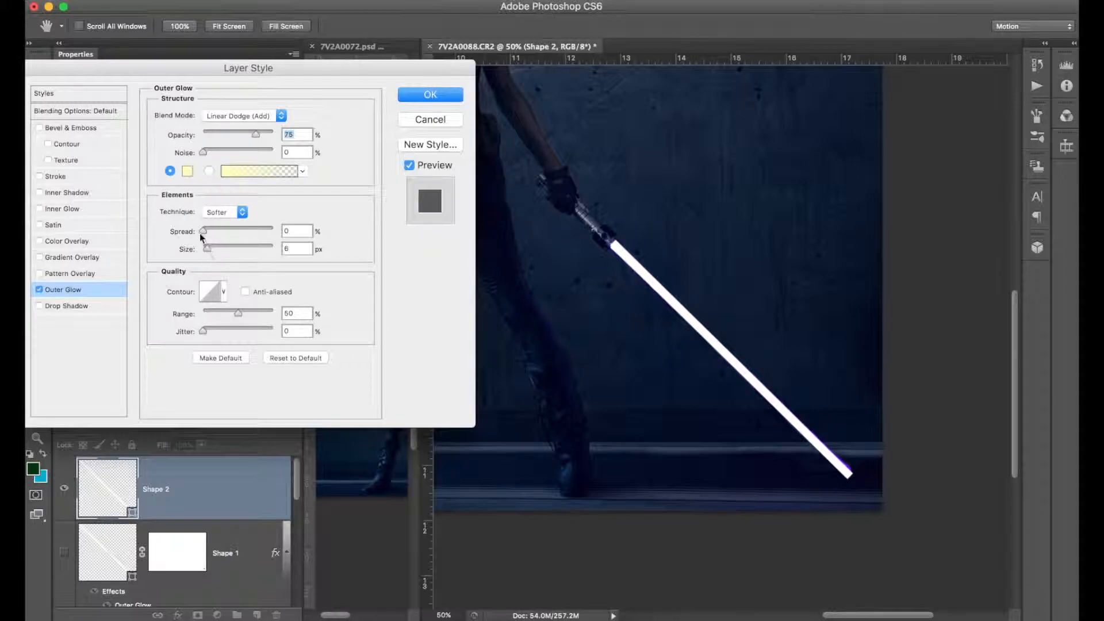
left_click_drag(203, 233, 225, 250)
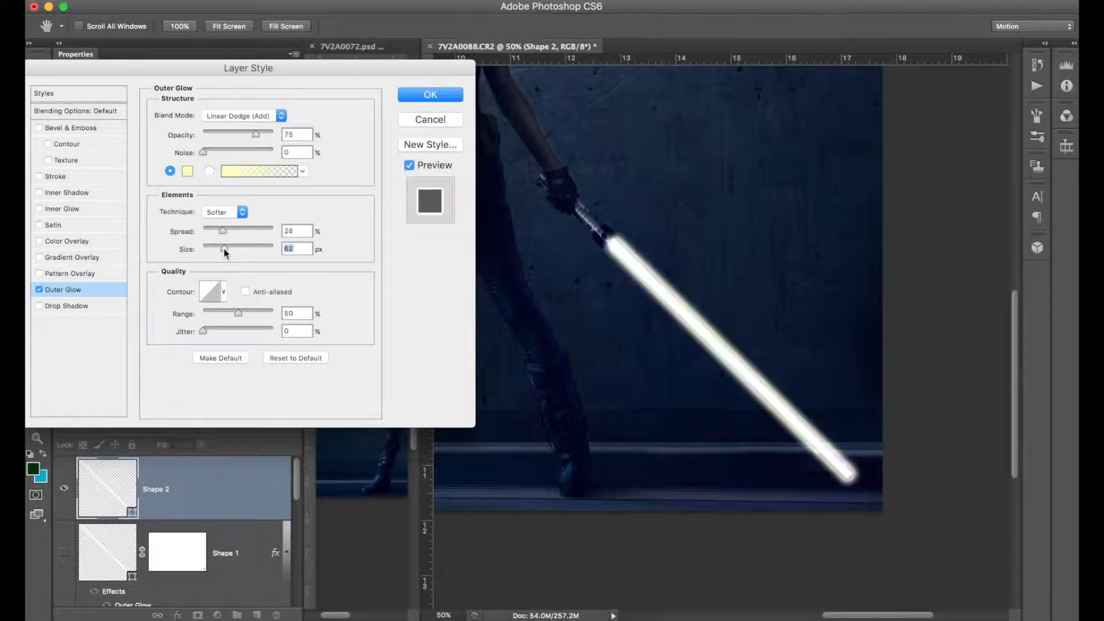
left_click_drag(241, 314, 288, 314)
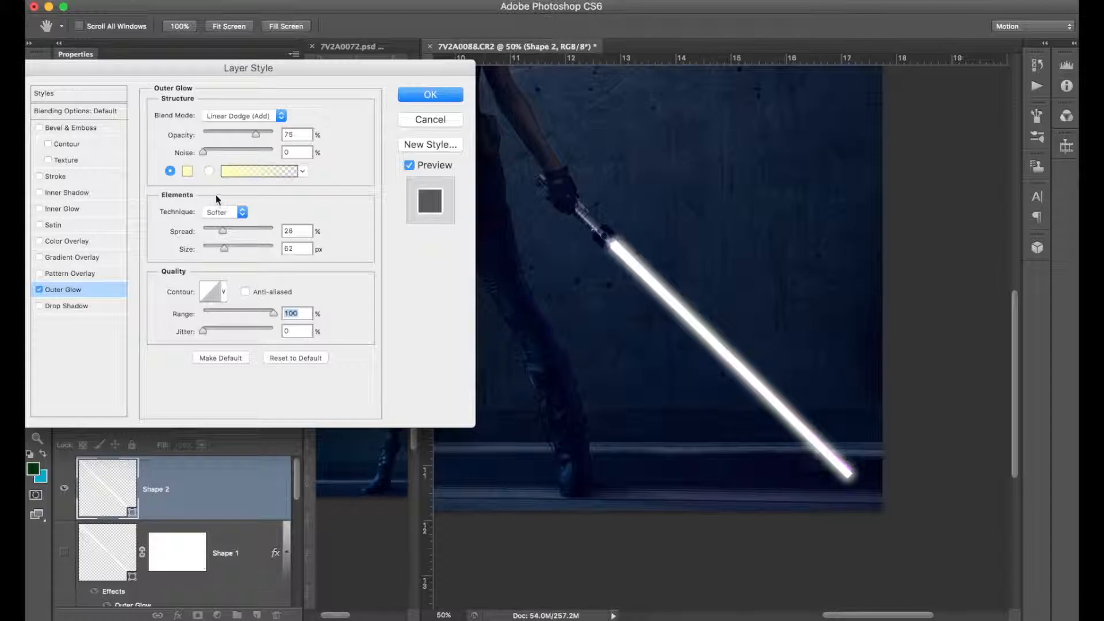
Step: Set the outer glow's colour to purple #a007e7 and its opacity to 100%
left_click(187, 172)
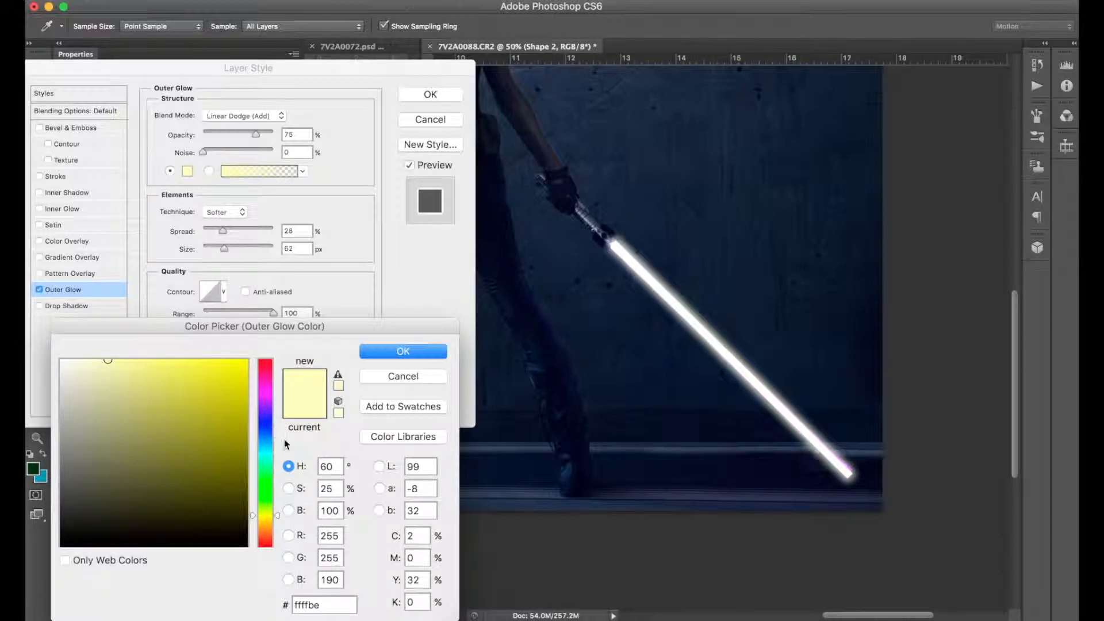
left_click(266, 401)
left_click_drag(237, 419, 223, 392)
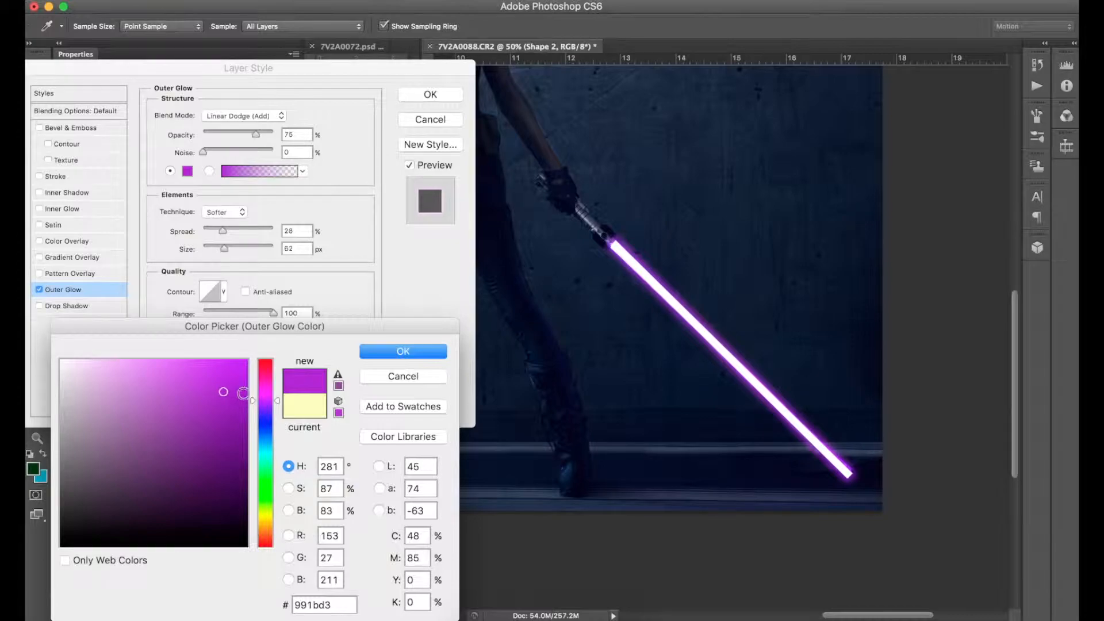
mouse_move(244, 385)
left_mouse_down()
mouse_move(238, 399)
mouse_move(245, 379)
left_mouse_up()
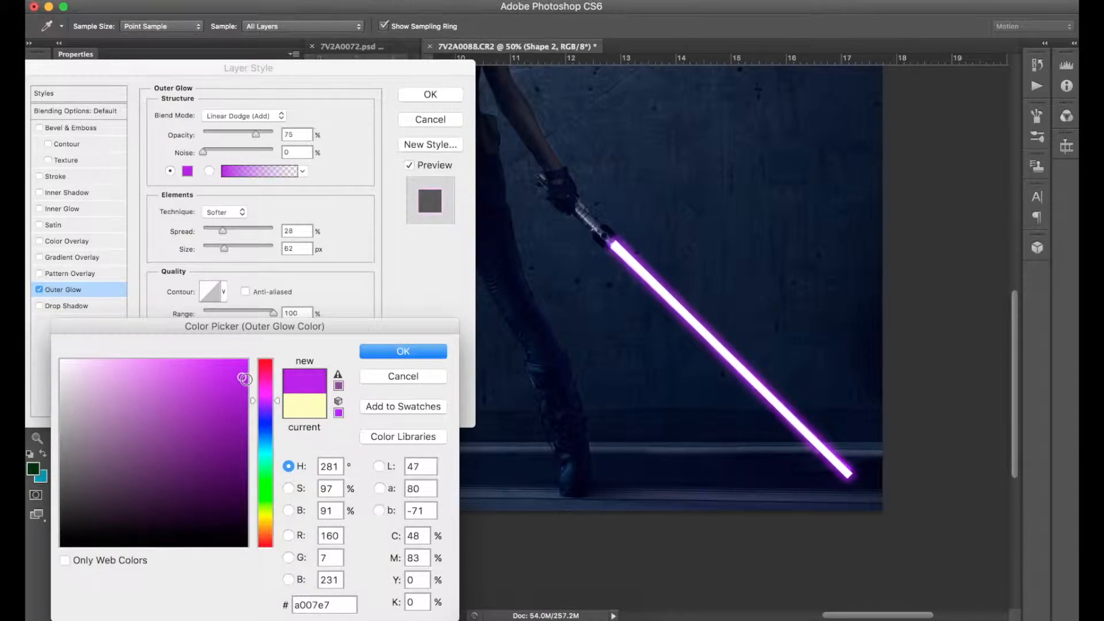
left_click(391, 353)
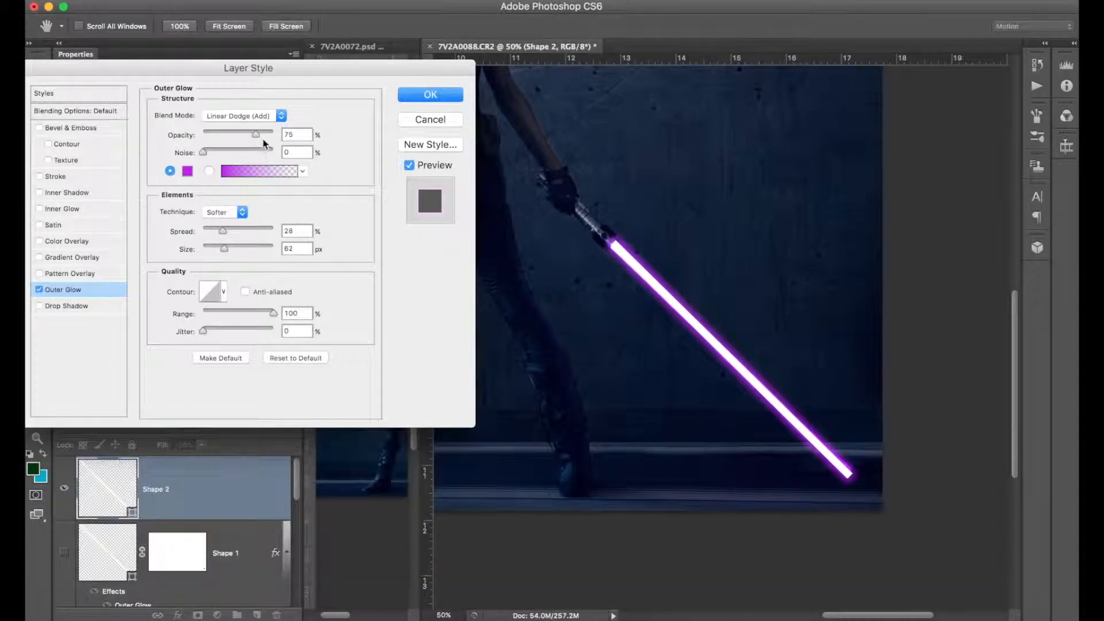
left_click_drag(257, 136, 258, 136)
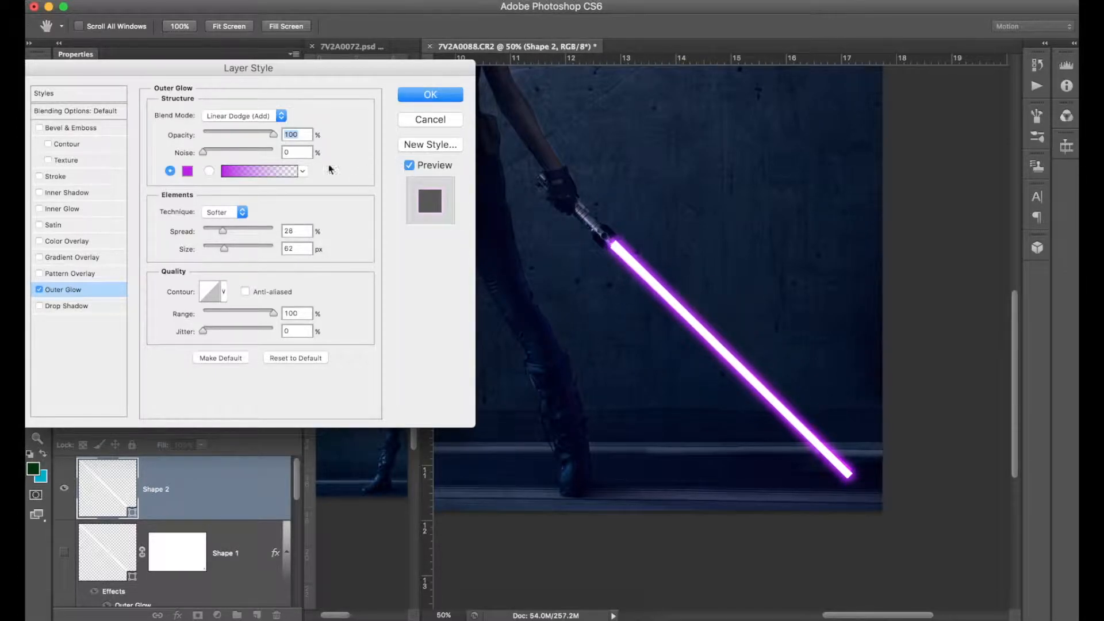
Step: Try other blend modes such as Lighten for the outer glow and return it to Linear Dodge (Add)
left_click(266, 116)
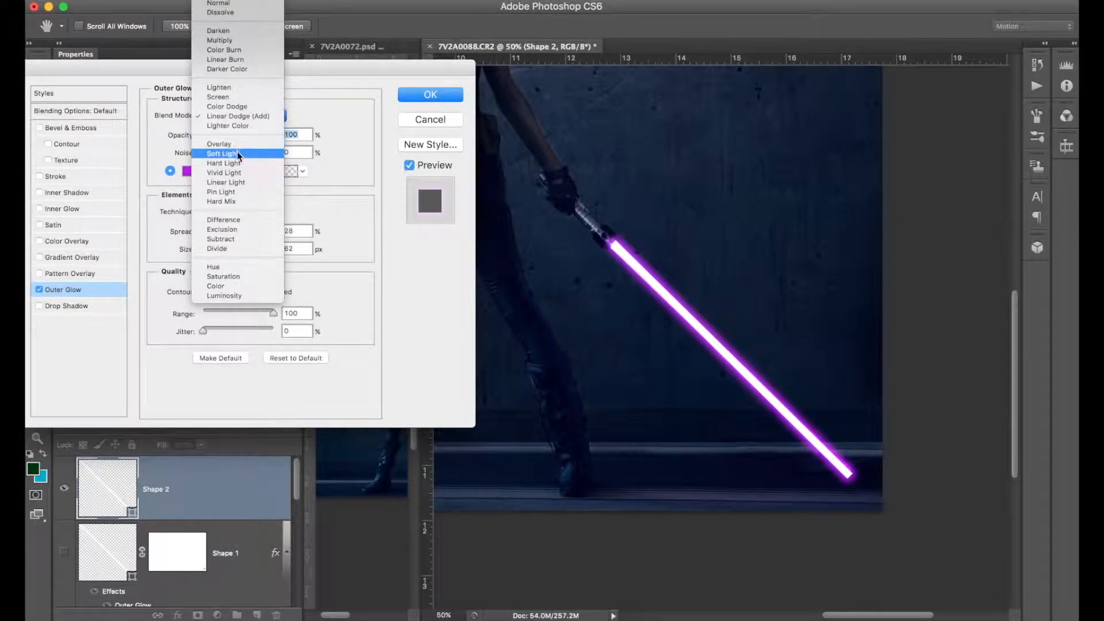
left_click(238, 87)
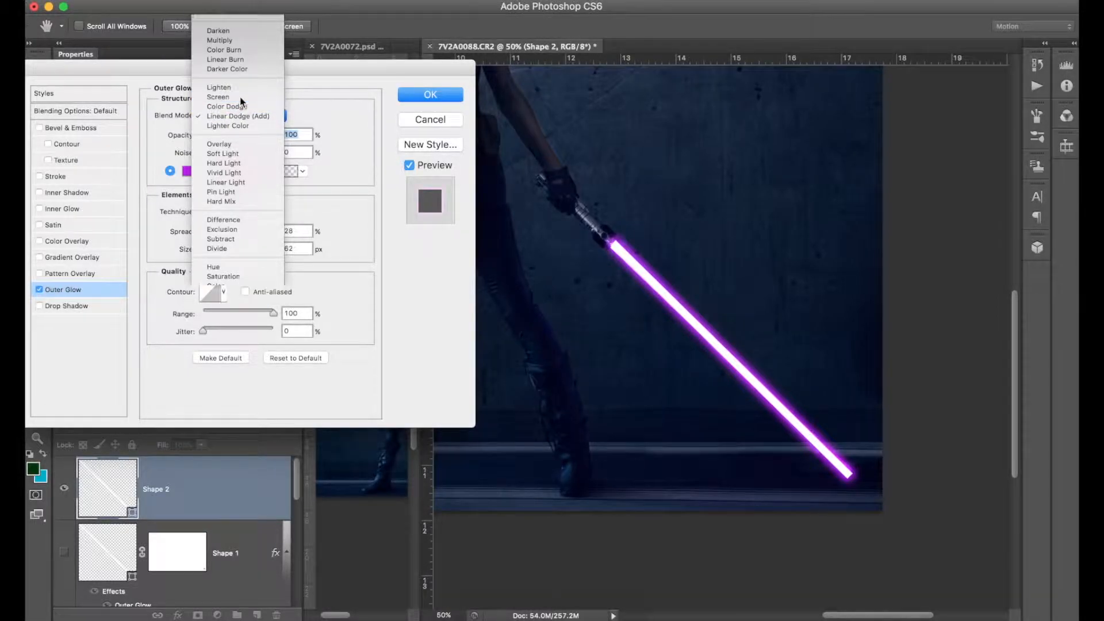
left_click(240, 117)
left_click(238, 145)
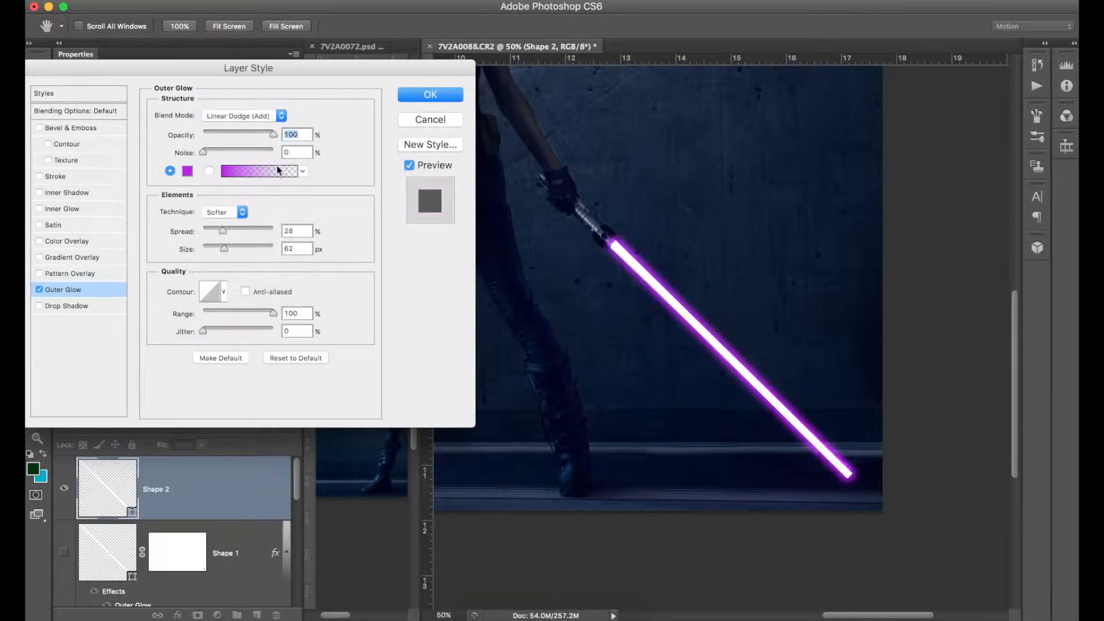
left_click(266, 117)
left_click(239, 88)
left_click(251, 117)
left_click(244, 126)
left_click(247, 117)
left_click(247, 107)
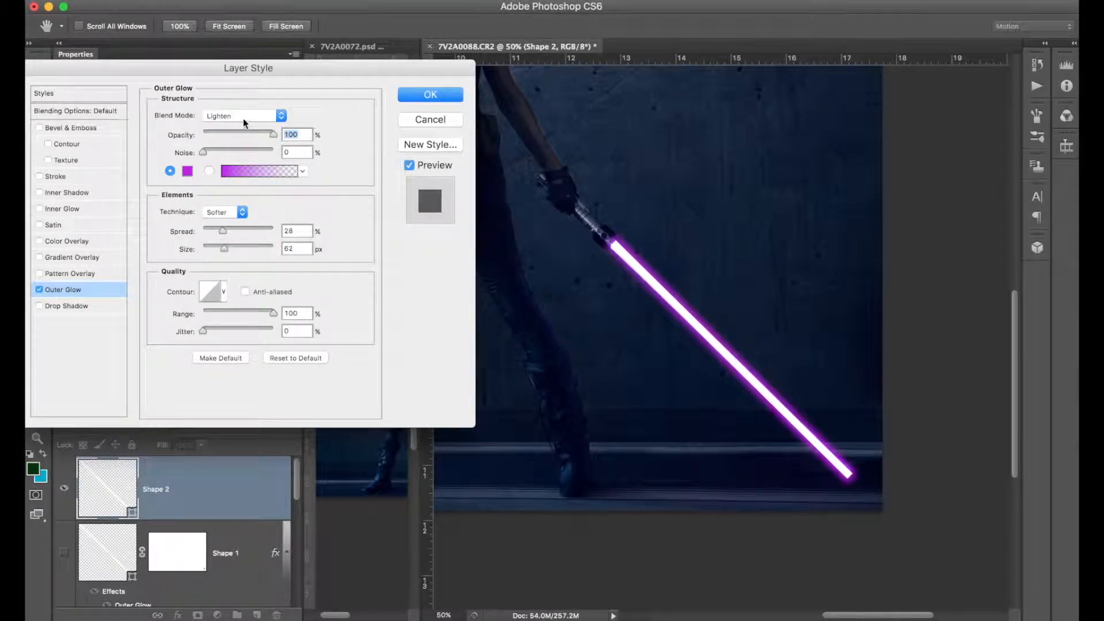
left_click(250, 117)
left_click(267, 145)
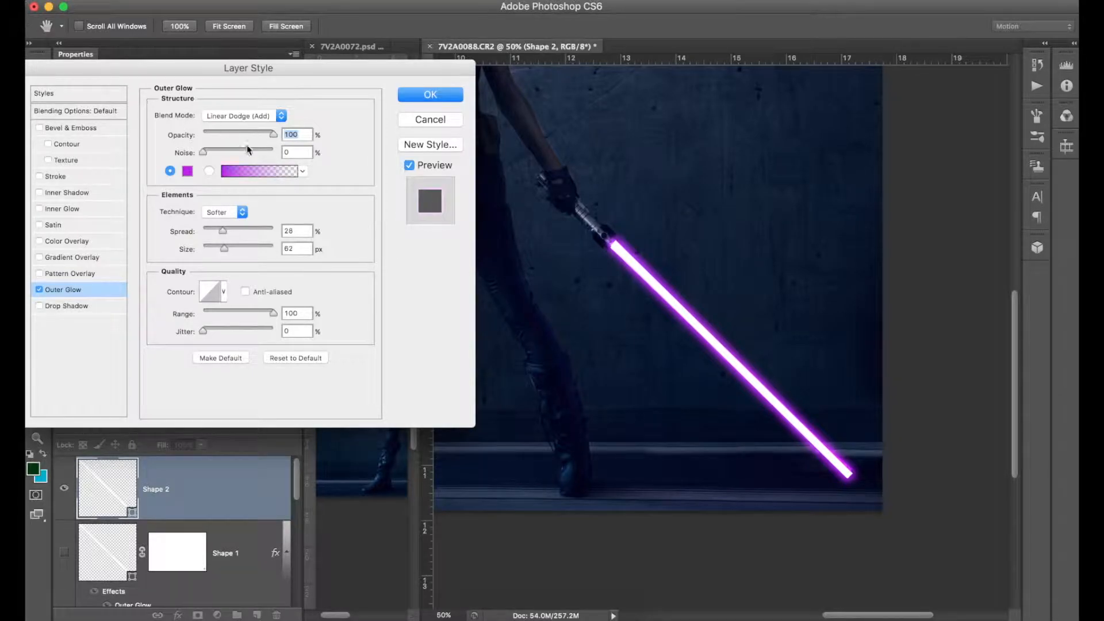
Step: Refine the outer glow to 39% spread, 59 px size and 88% opacity, and apply the layer style
mouse_move(221, 230)
left_mouse_down()
mouse_move(237, 230)
mouse_move(220, 249)
left_mouse_up()
mouse_move(228, 233)
left_mouse_down()
mouse_move(267, 235)
mouse_move(230, 237)
left_mouse_up()
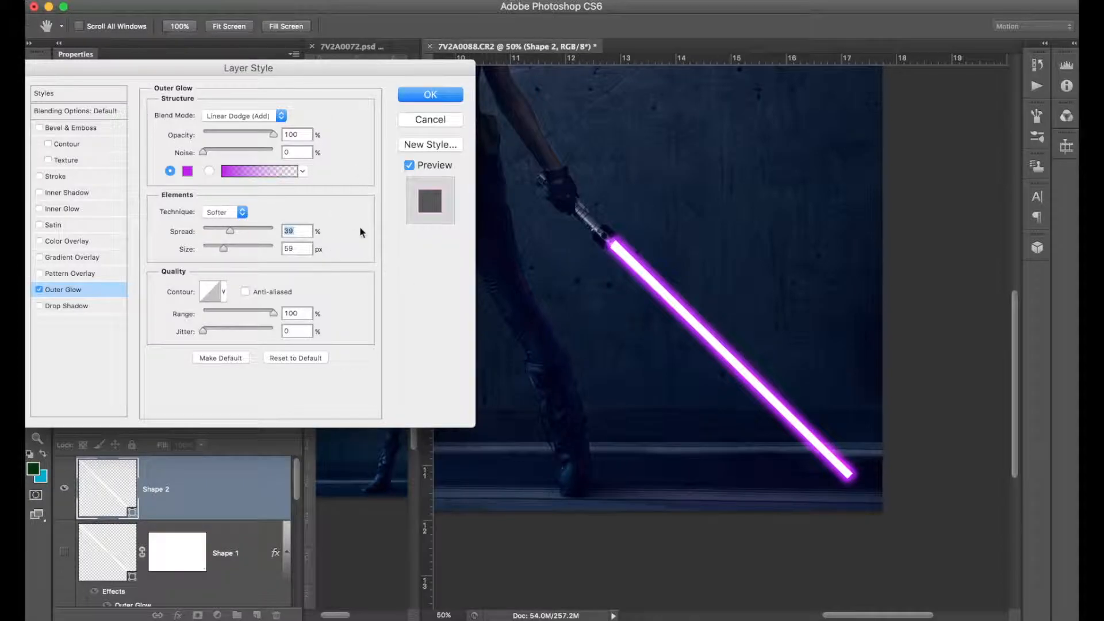
mouse_move(273, 134)
left_mouse_down()
mouse_move(244, 138)
mouse_move(262, 134)
left_mouse_up()
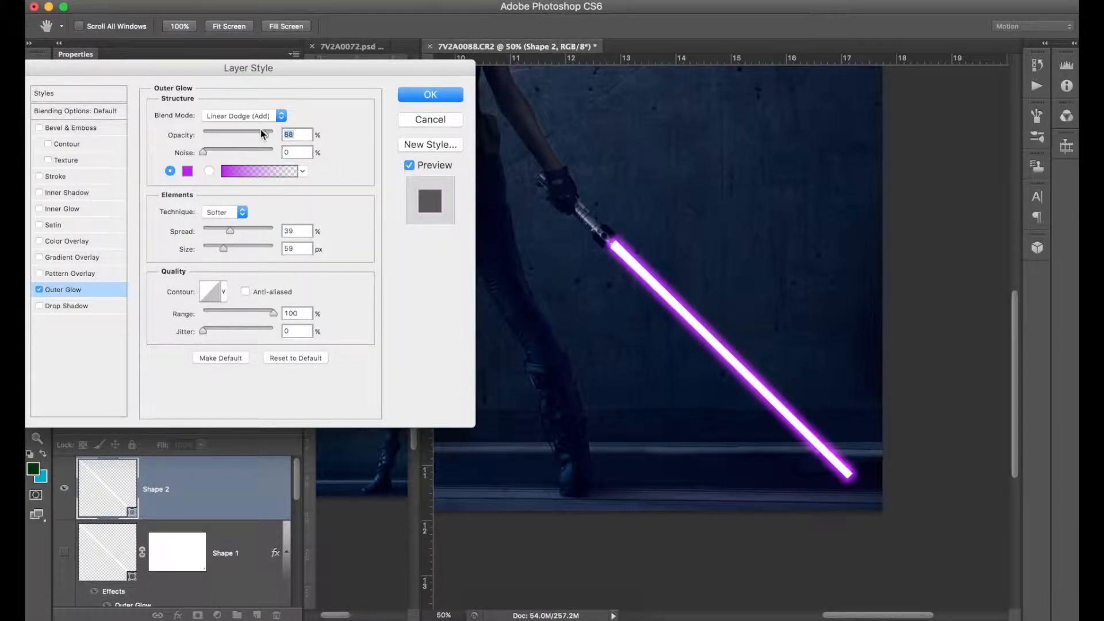
left_click(430, 95)
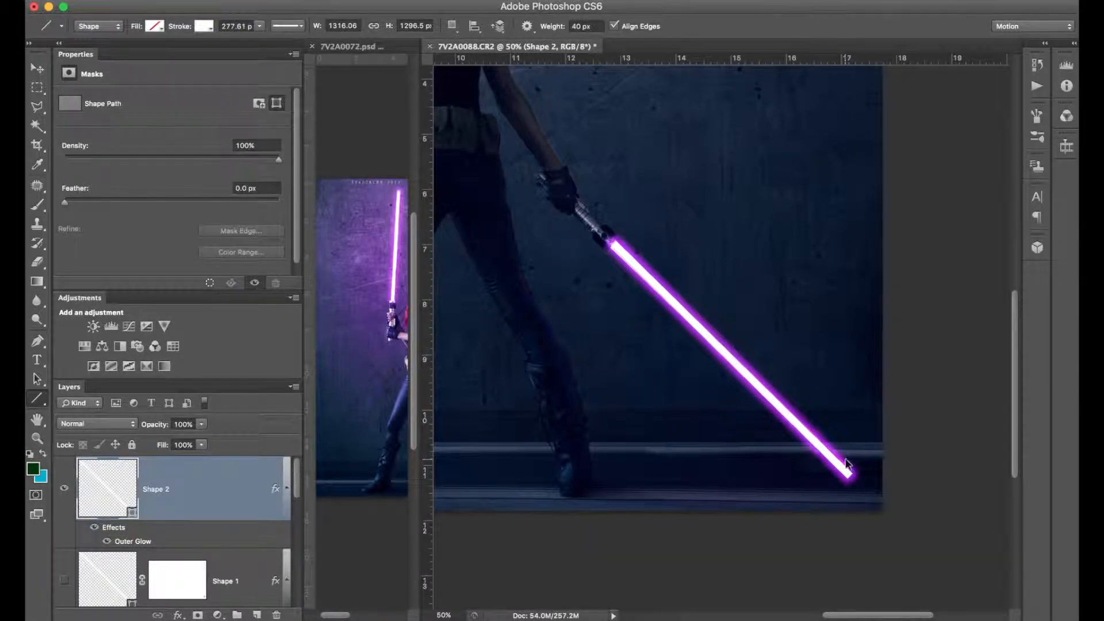
Step: Add a layer mask to the glowing blade layer, Shape 2
key("super+plus")
key("super+plus")
key("super+plus")
scroll(554, 203, "up", 5)
scroll(554, 204, "left", 5)
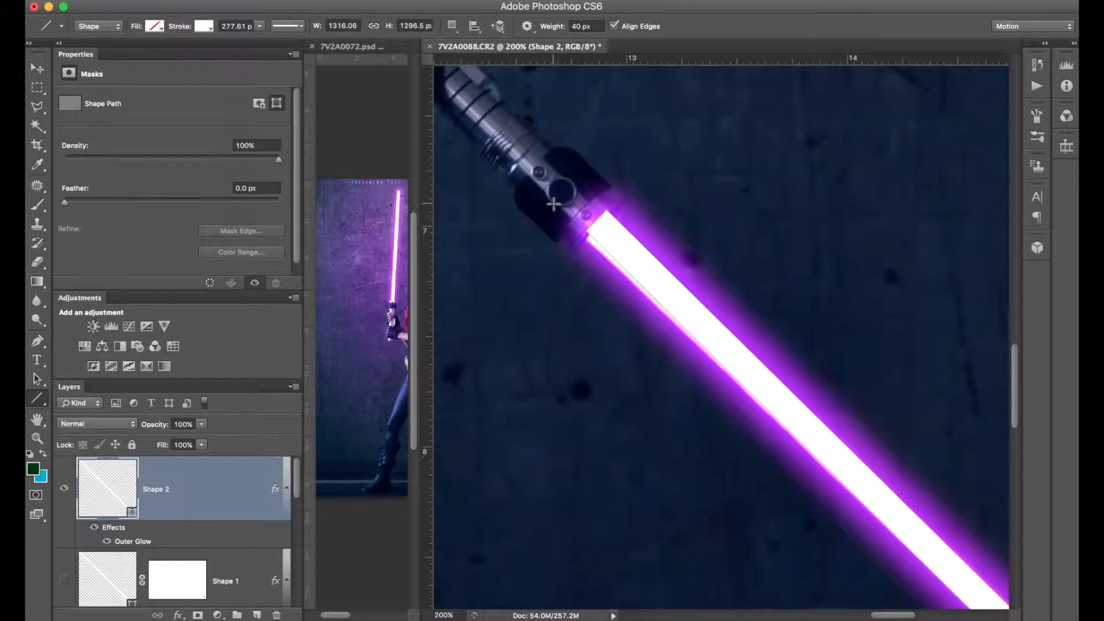
scroll(554, 203, "up", 3)
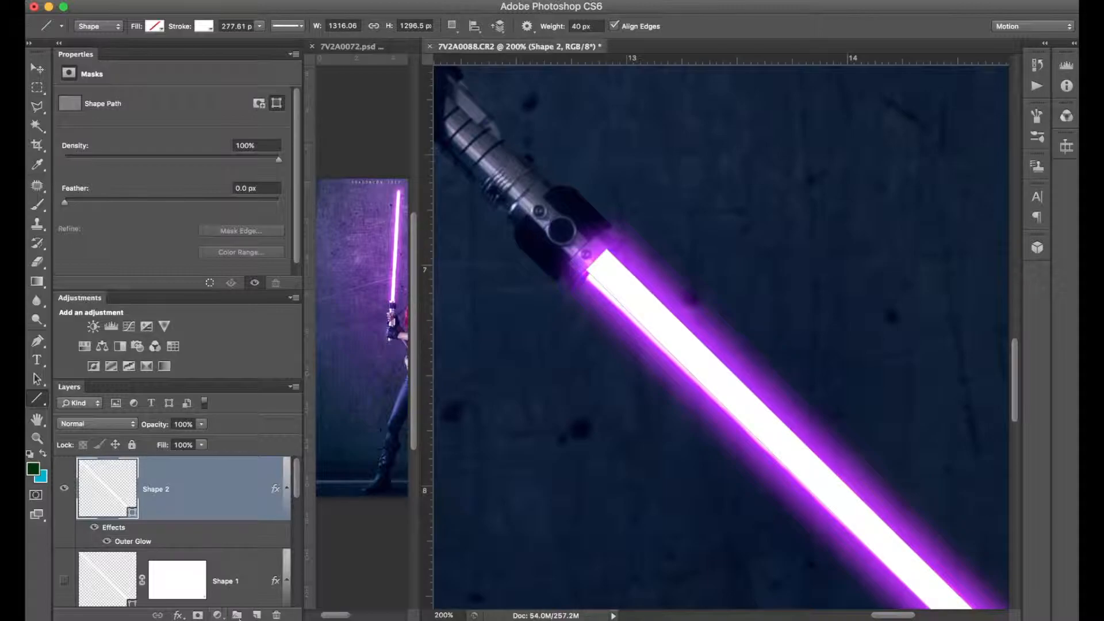
left_click(197, 615)
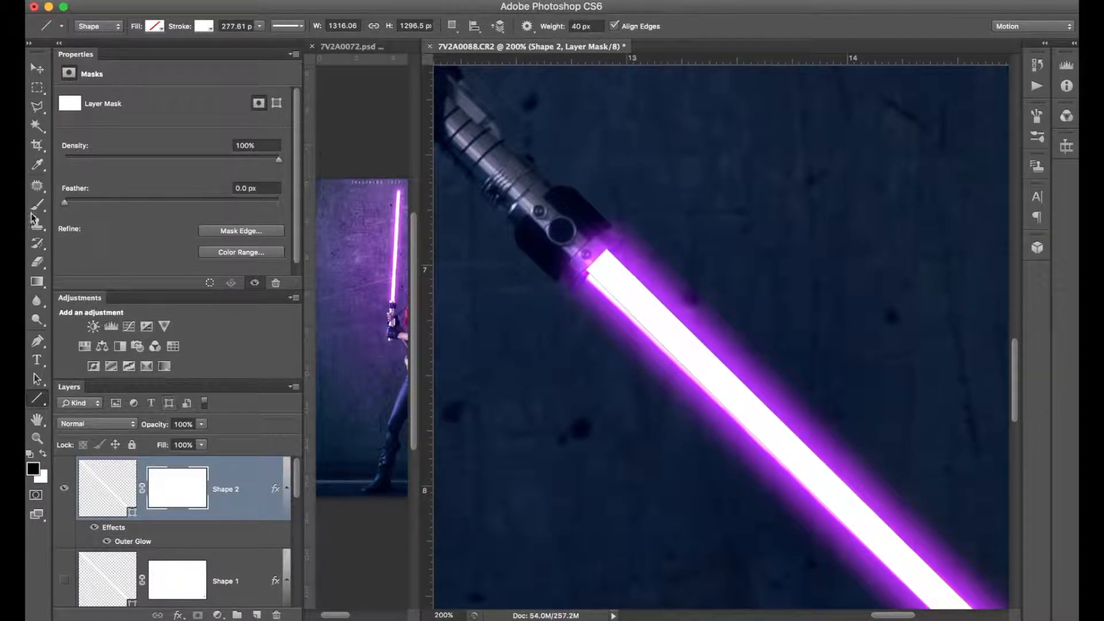
Step: Paint black on the mask with a 30 px brush at 9% flow where the blade meets the hilt
key("b")
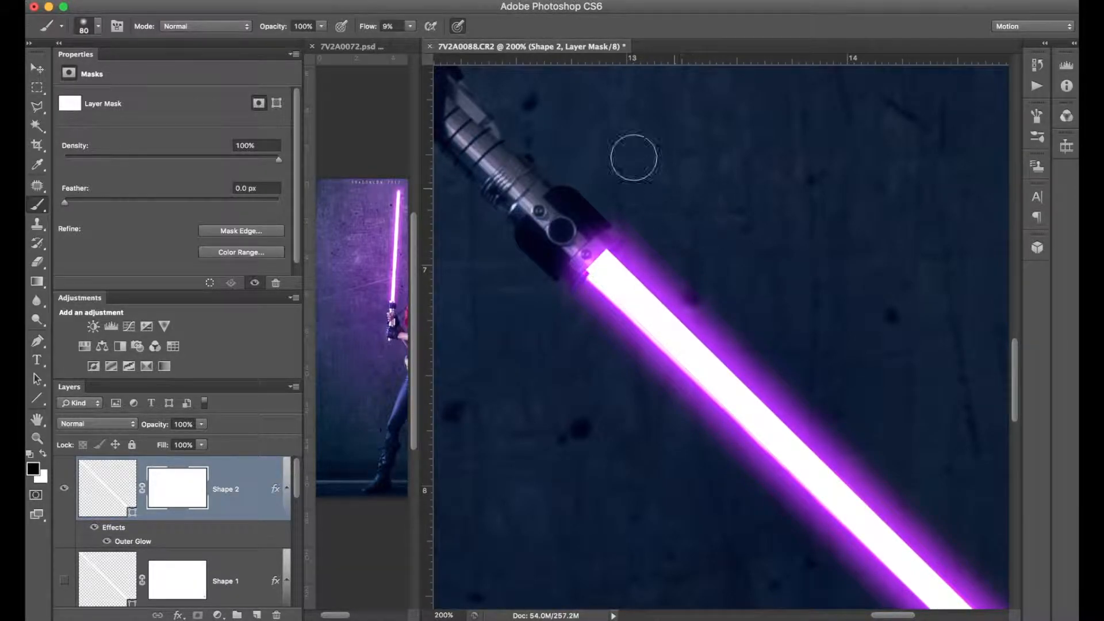
key("bracketleft")
key("bracketleft")
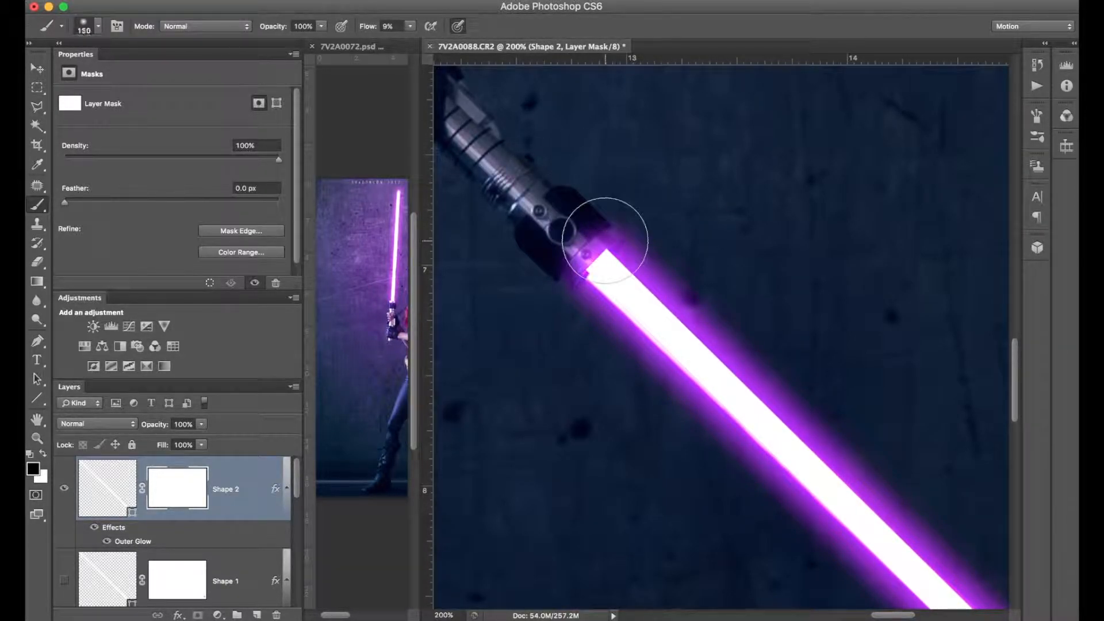
key("bracketleft")
key("bracketleft")
key("bracketleft")
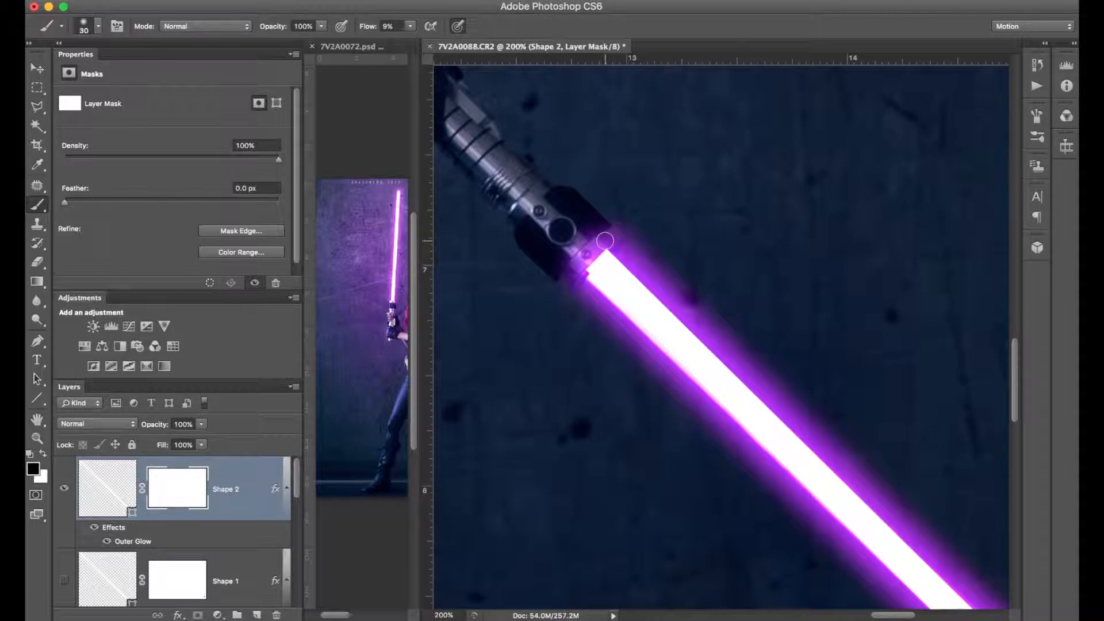
mouse_move(566, 249)
left_mouse_down()
mouse_move(594, 266)
mouse_move(608, 251)
left_mouse_up()
Step: Taper the blade's square tip by painting black on the mask with a 10 px brush at 30% flow
scroll(562, 211, "down", 10)
scroll(562, 211, "right", 10)
scroll(561, 213, "down", 5)
scroll(561, 213, "right", 1)
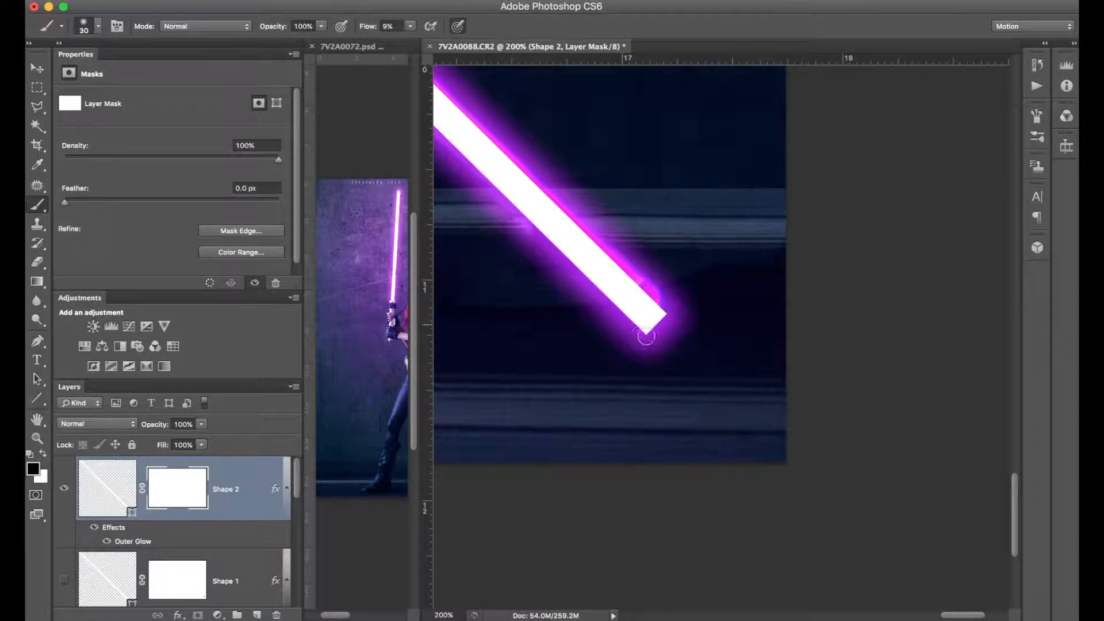
left_click(410, 27)
left_click(426, 41)
left_click(624, 336)
mouse_move(627, 333)
left_mouse_down()
mouse_move(614, 320)
mouse_move(639, 331)
left_mouse_up()
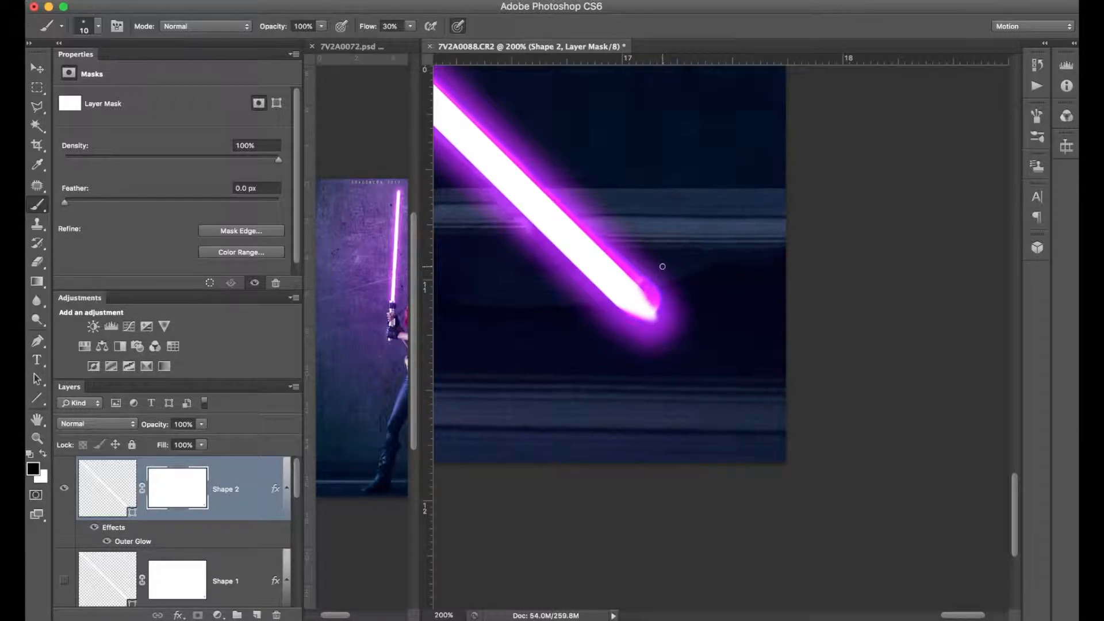
Step: Bring the whole blade into view at 50% and switch from the mask back to the Shape 2 layer content
key("super+minus")
key("super+minus")
key("super+minus")
key("super+minus")
key("super+plus")
left_click_drag(935, 282, 641, 115)
left_click_drag(727, 247, 663, 266)
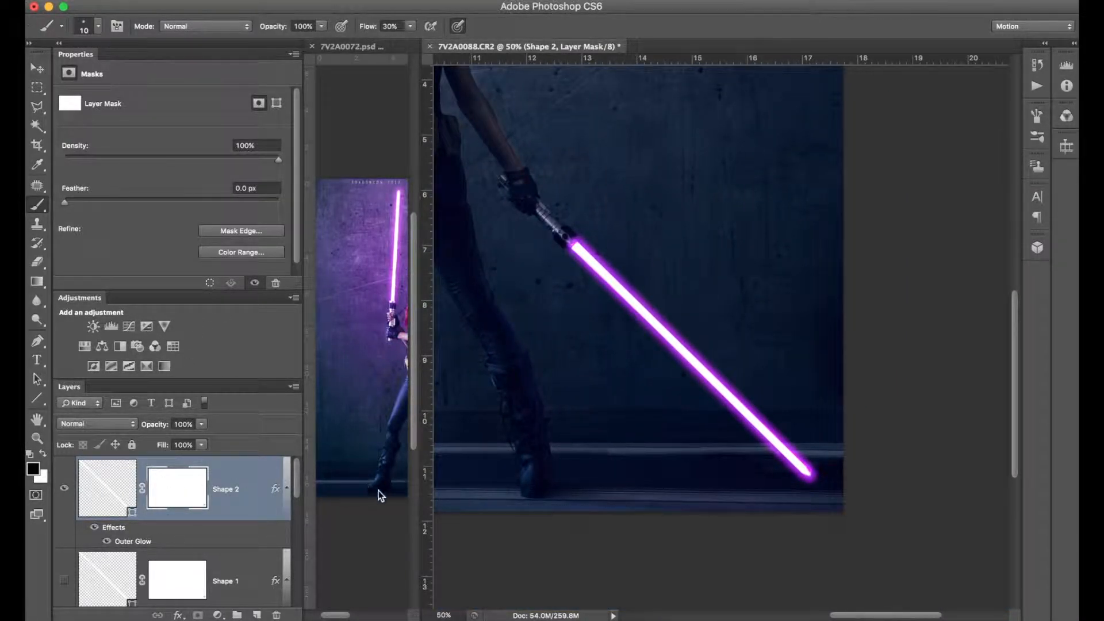
key("super+2")
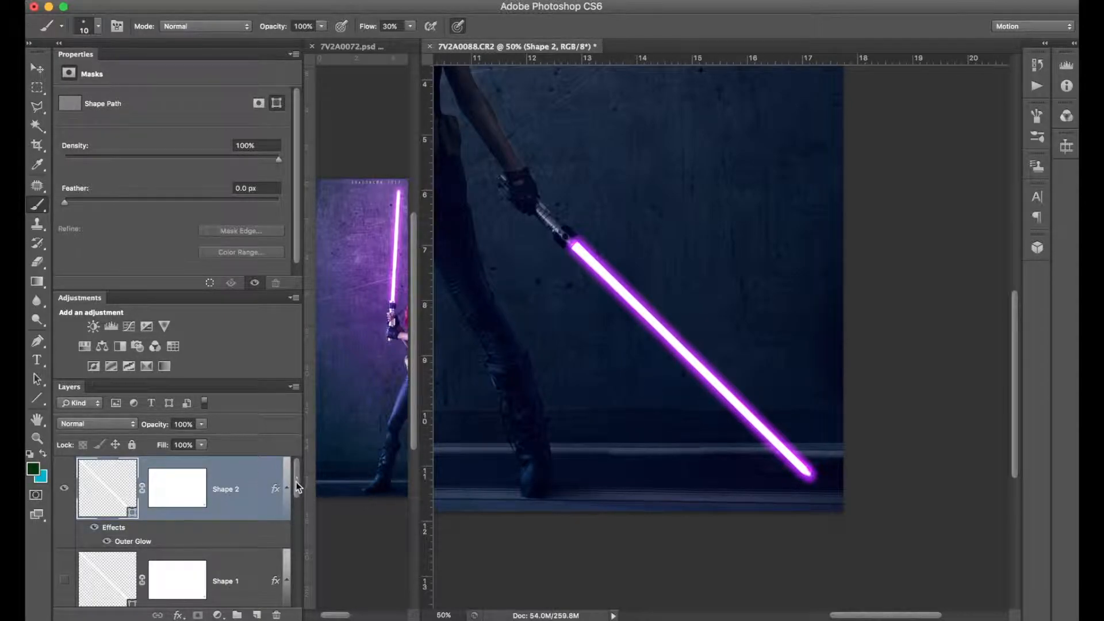
Step: On Layer 1, clone clean wall and floor over the leftover prop around the blade's tip with an 80 px Clone Stamp
key("super+plus")
key("super+plus")
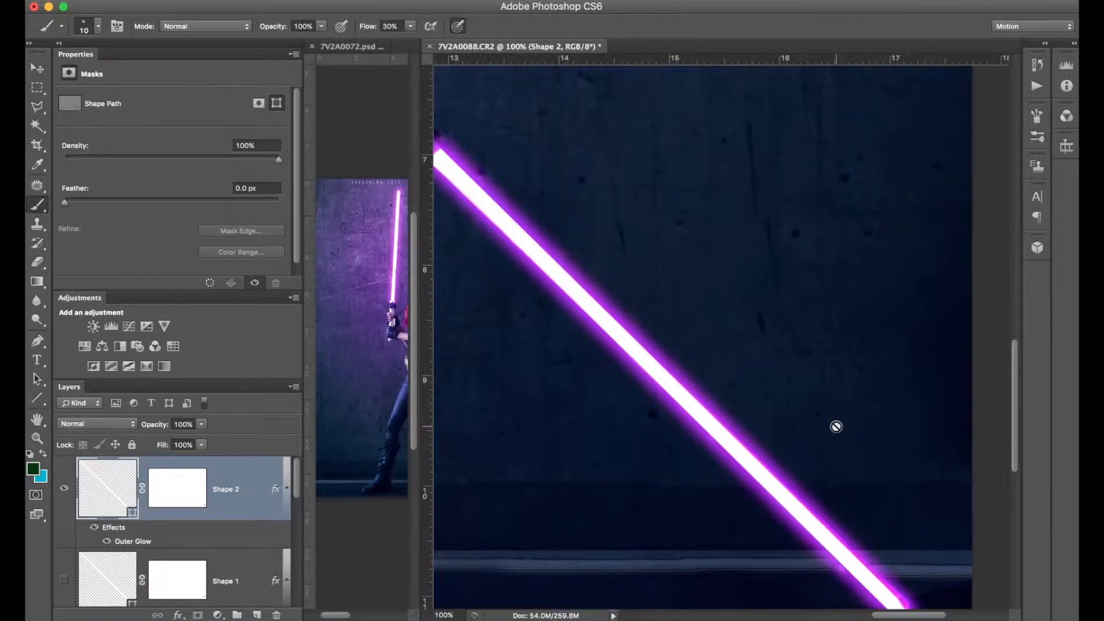
left_click_drag(299, 487, 299, 602)
left_click(239, 539)
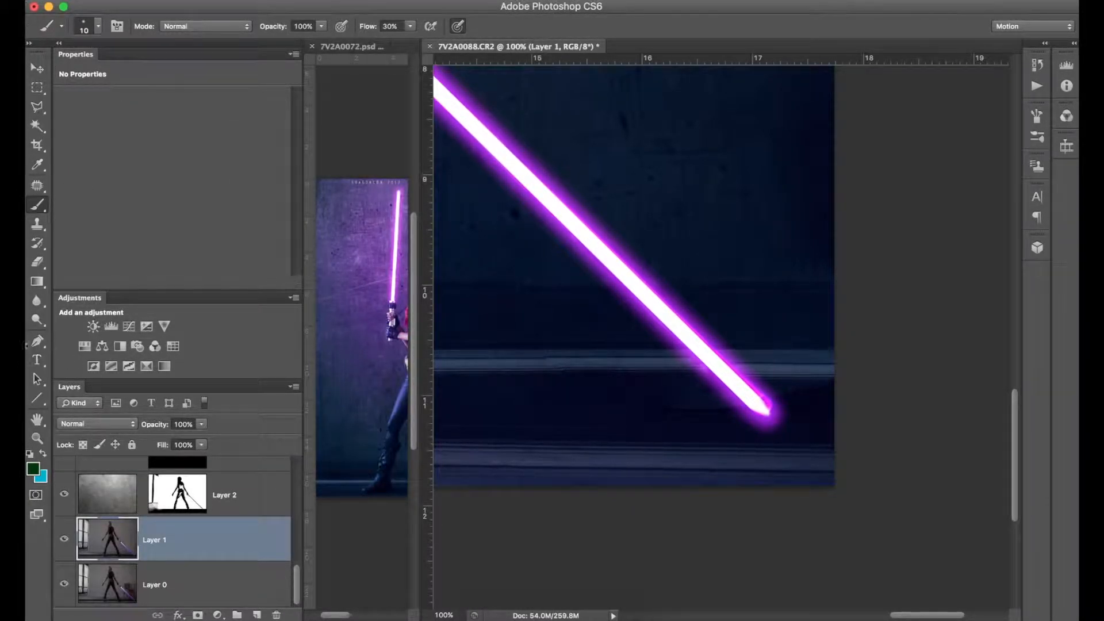
left_click(38, 224)
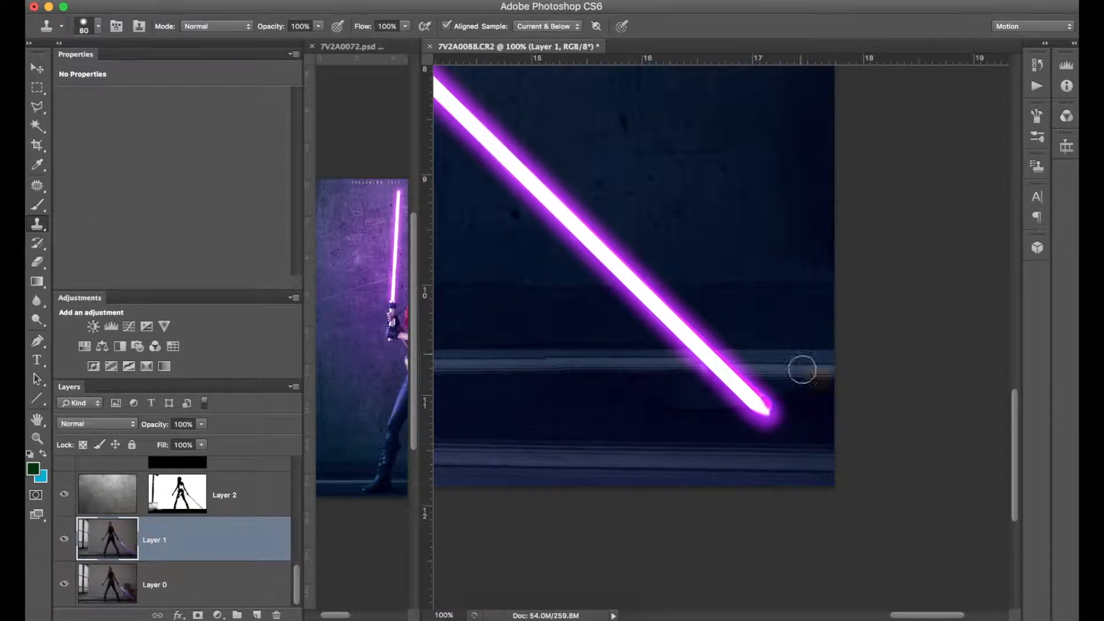
left_click(805, 405, "alt")
mouse_move(772, 405)
left_mouse_down()
mouse_move(744, 402)
mouse_move(752, 394)
mouse_move(784, 421)
mouse_move(772, 406)
mouse_move(760, 411)
mouse_move(769, 406)
mouse_move(762, 393)
mouse_move(734, 395)
mouse_move(734, 378)
mouse_move(771, 382)
left_mouse_up()
left_click(814, 406, "alt")
left_click(698, 400, "alt")
left_click(790, 377, "alt")
left_click(800, 375, "alt")
mouse_move(744, 373)
left_mouse_down()
mouse_move(723, 376)
mouse_move(759, 374)
left_mouse_up()
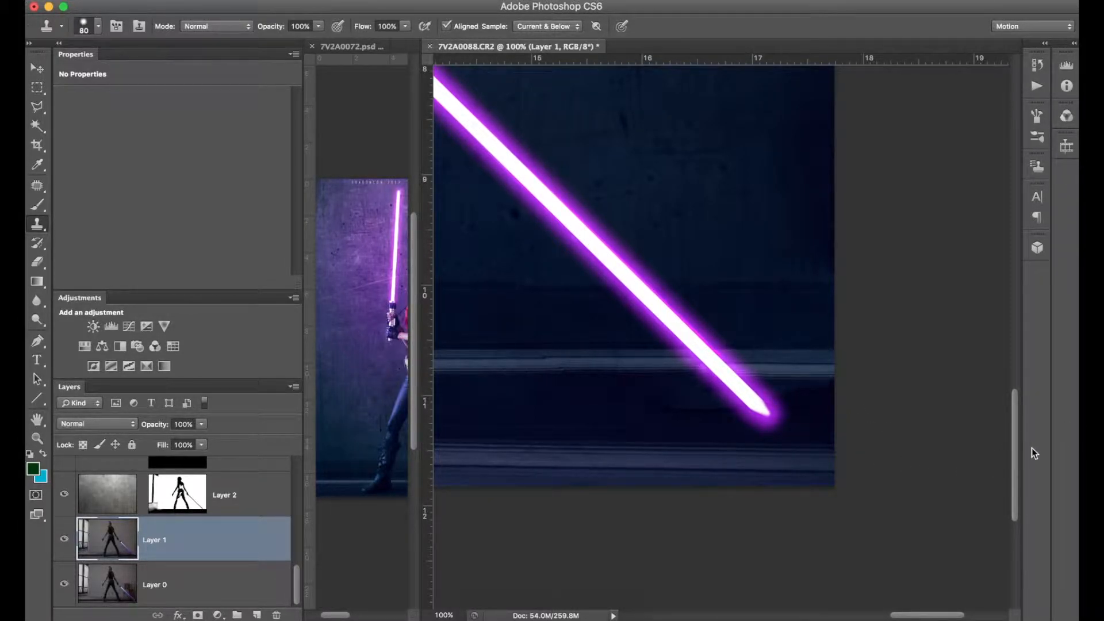
Step: Examine the blade's edges up to the hilt at 300%, finishing with the whole photo in view at 25%
scroll(892, 389, "up", 5)
scroll(892, 390, "left", 7)
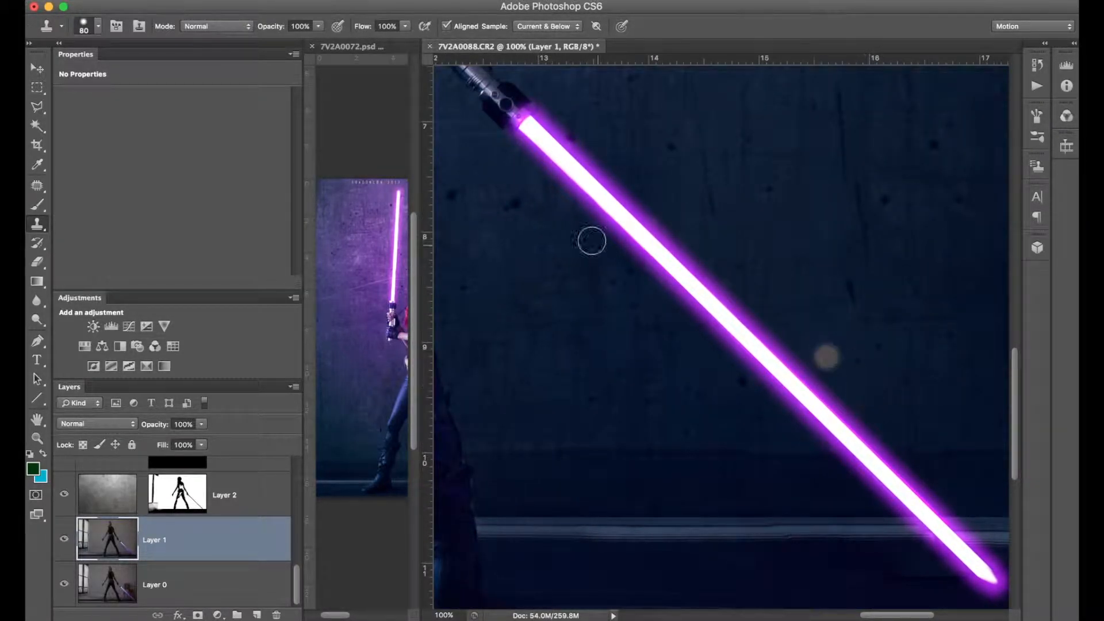
key("super+equal")
key("super+equal")
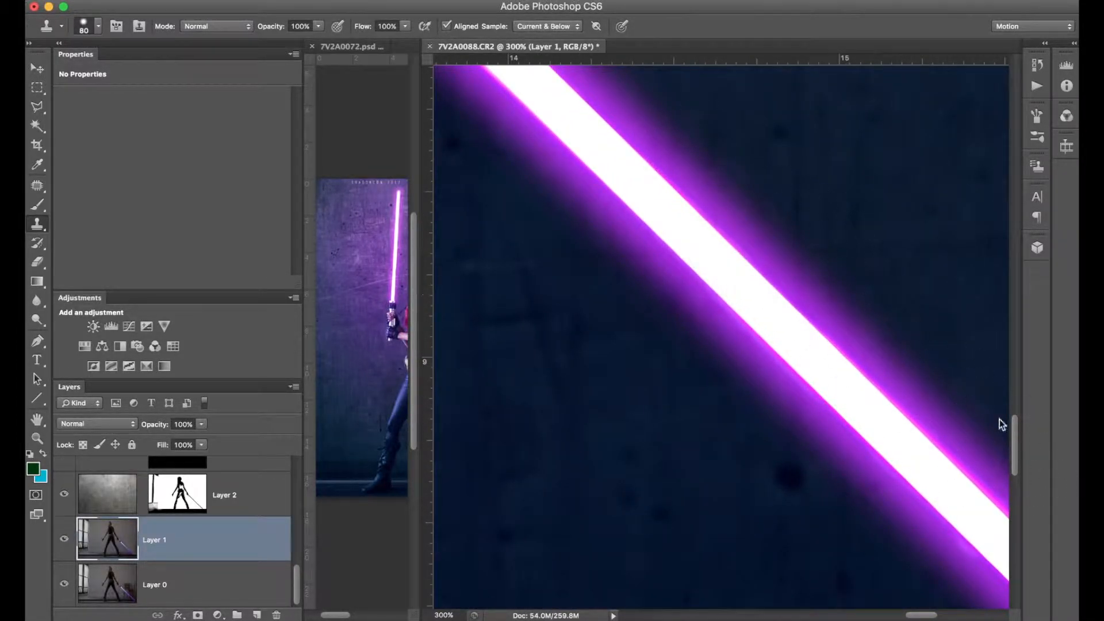
scroll(757, 360, "up", 7)
scroll(757, 360, "left", 6)
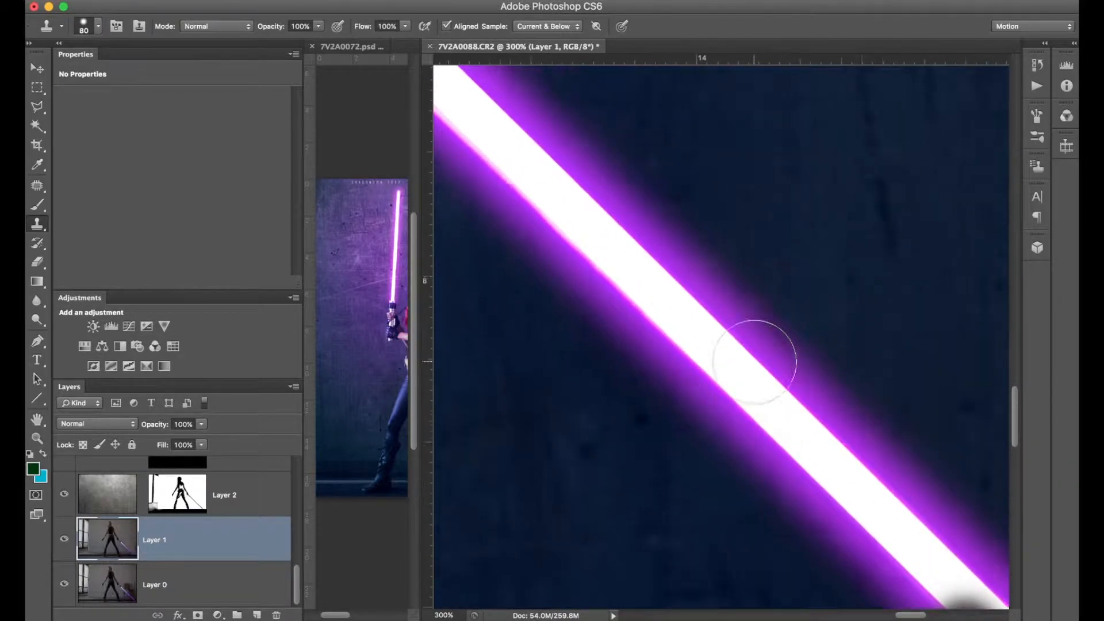
scroll(755, 363, "up", 7)
scroll(755, 362, "left", 7)
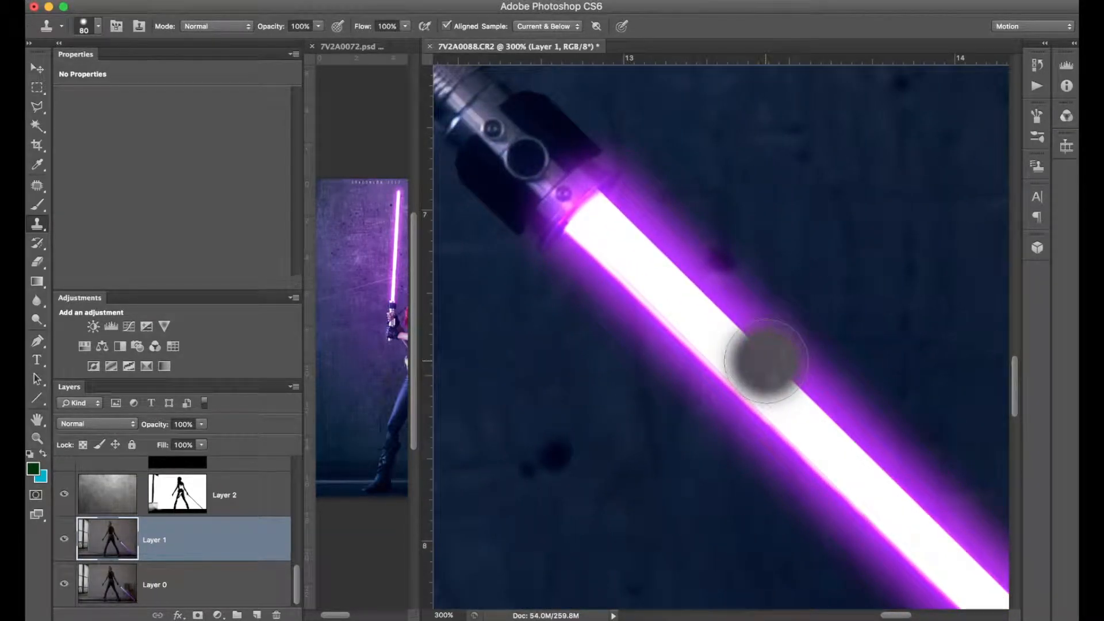
key("super+0")
key("super+minus")
key("super+minus")
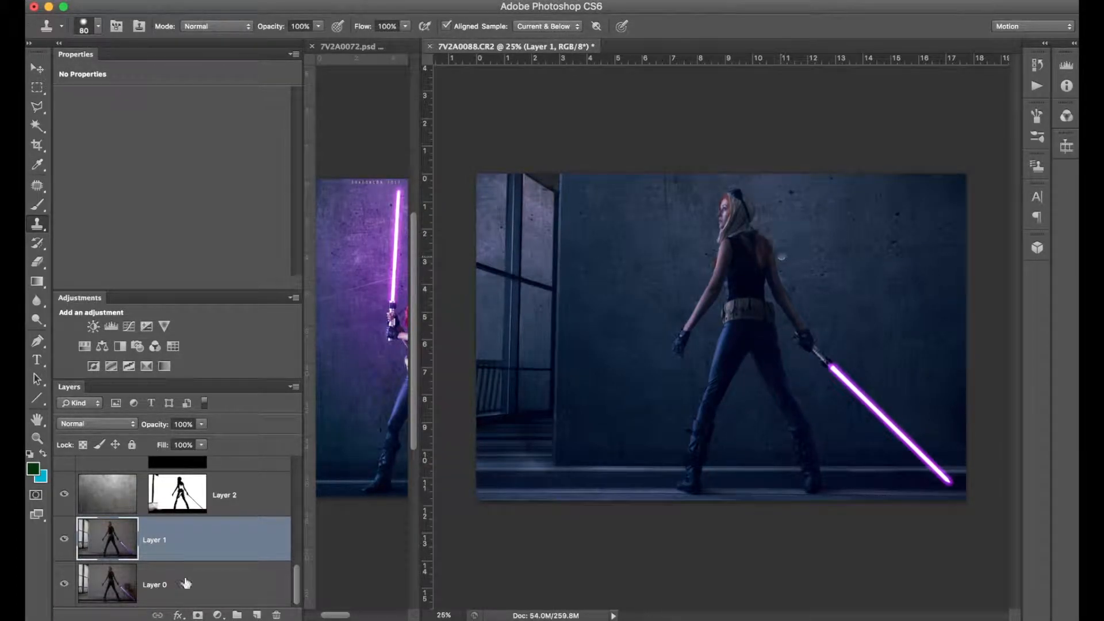
Step: Add a new empty layer directly above Shape 2
left_click_drag(297, 578, 297, 476)
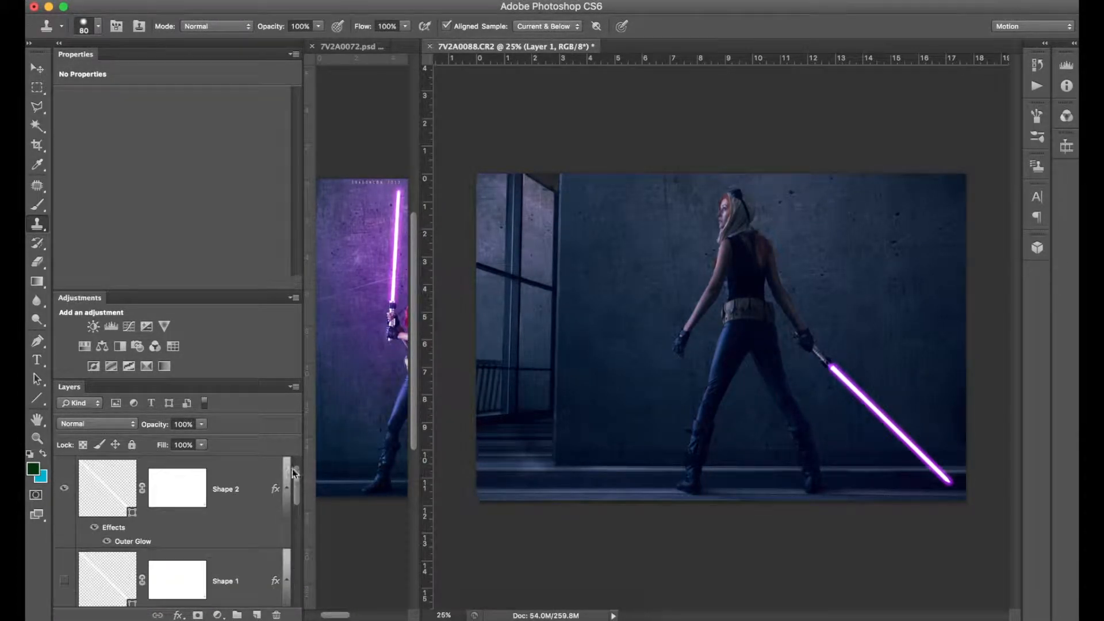
left_click(270, 477)
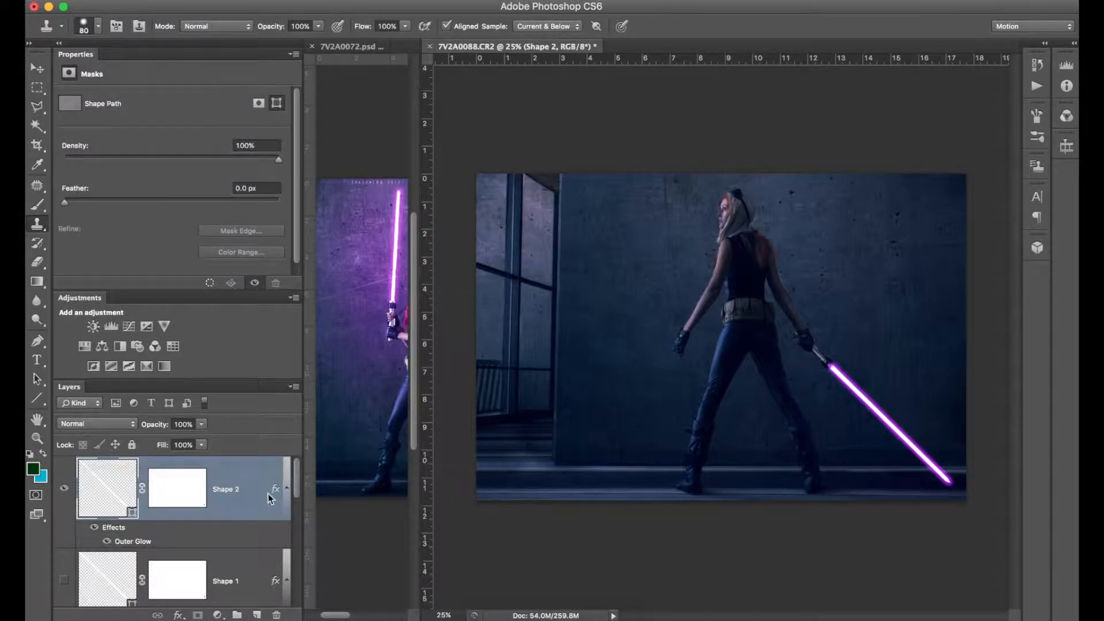
double_click(266, 490)
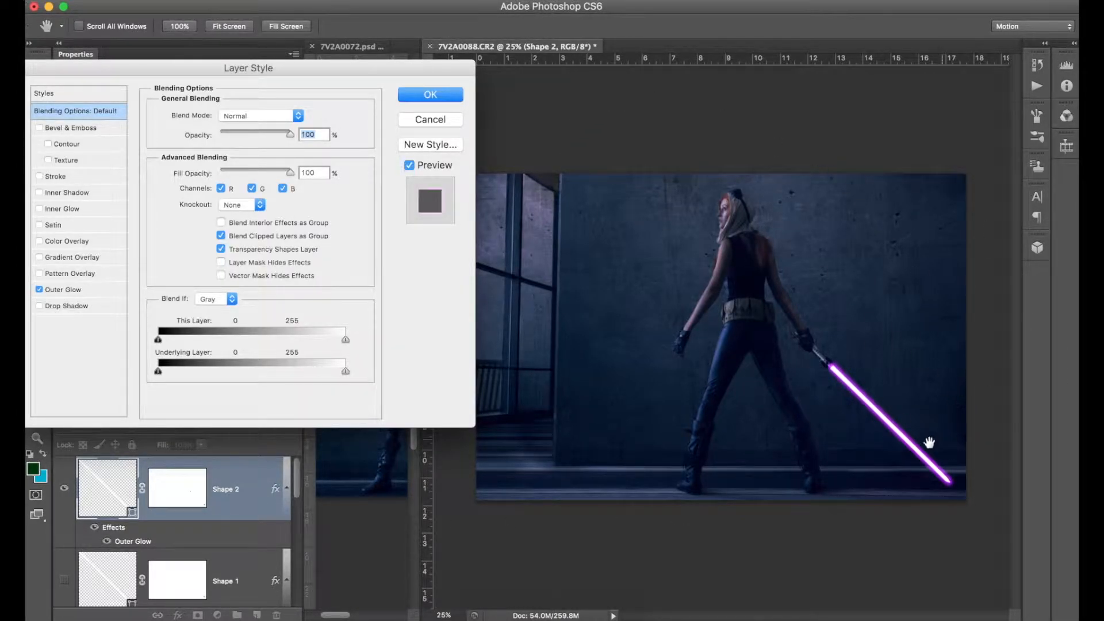
left_click(430, 119)
left_click(256, 615)
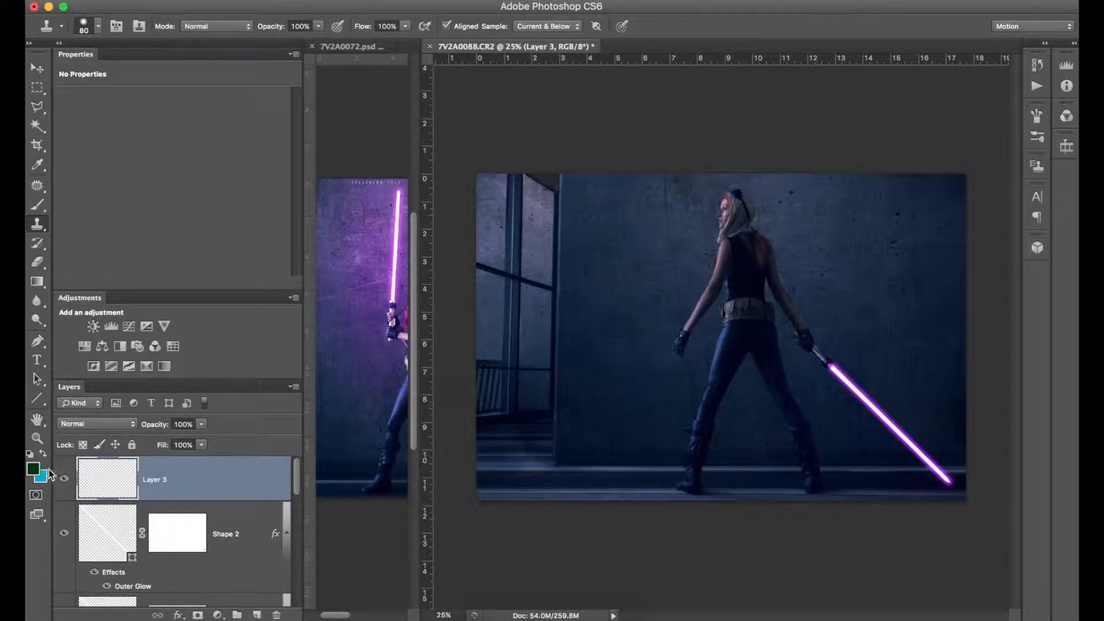
Step: Set the foreground colour to a vivid purple matching the blade's glow
left_click(43, 455)
left_click(33, 469)
left_click_drag(277, 459, 245, 396)
left_click(404, 351)
Step: Set up a soft round Brush at 1600 px with 0% hardness and 9% flow
key("b")
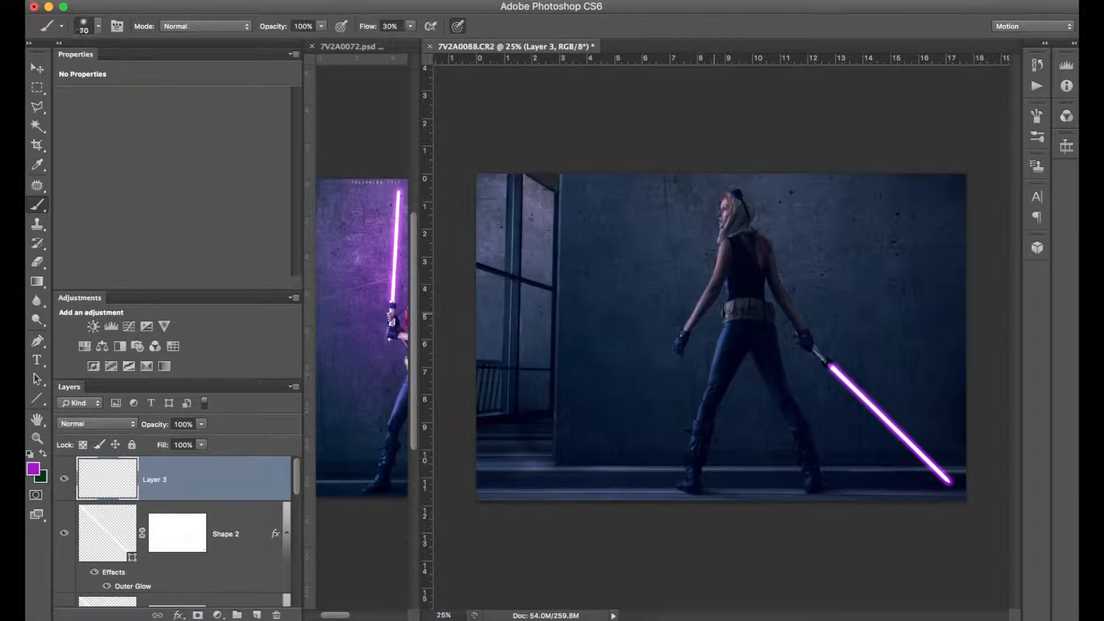
key("bracketright")
key("bracketright")
key("bracketright")
key("bracketright")
key("bracketright")
key("bracketright")
key("bracketright")
key("bracketright")
key("bracketright")
key("bracketright")
key("bracketright")
key("bracketright")
key("bracketright")
key("bracketright")
key("bracketright")
key("bracketright")
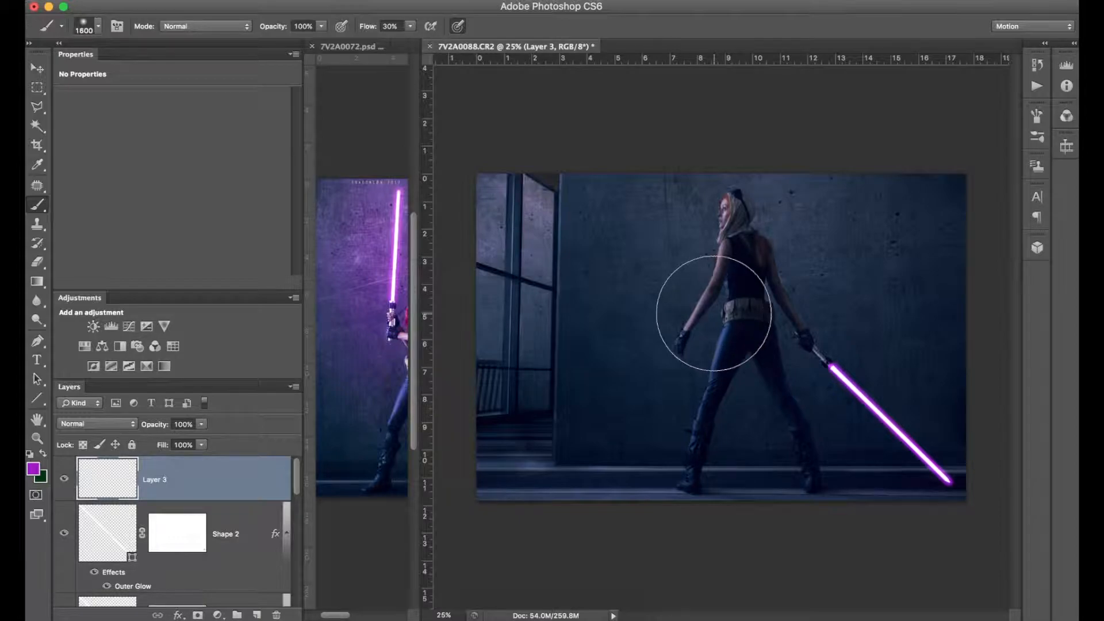
left_click(98, 27)
left_click(224, 7)
left_click(99, 27)
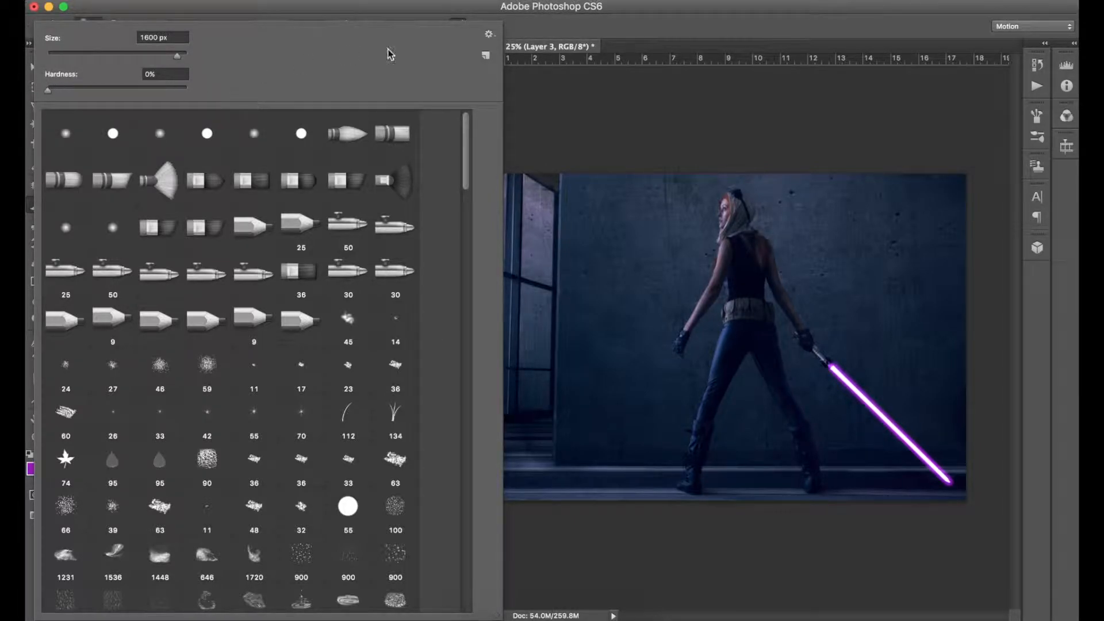
left_click(548, 21)
left_click(410, 26)
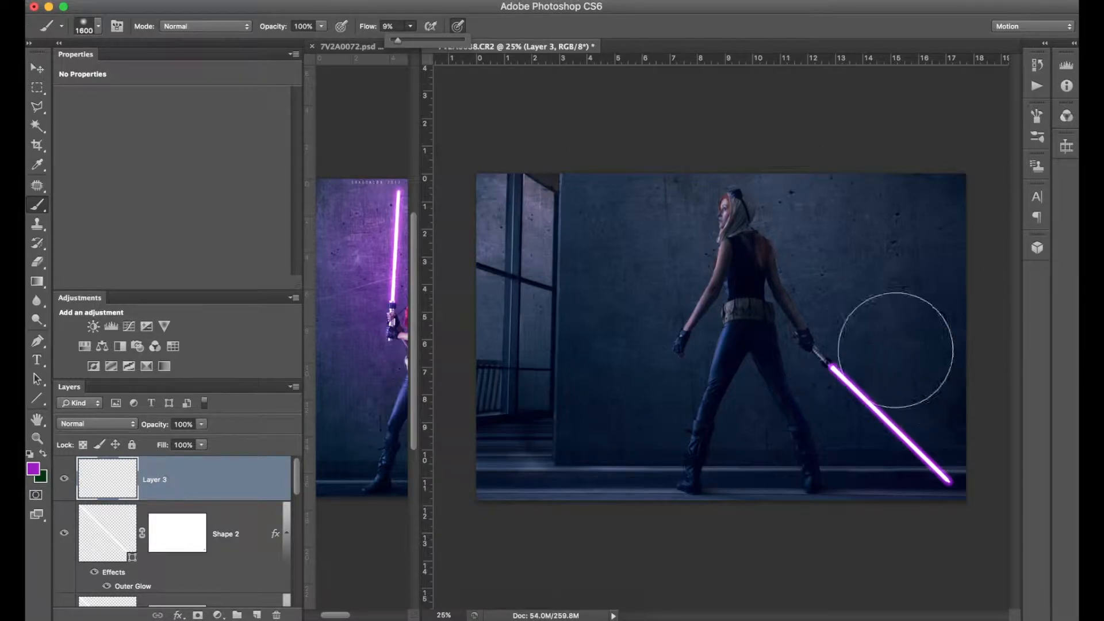
Step: Paint a soft purple glow along the blade on the new layer with a 1300 px brush
key("bracketleft")
key("bracketleft")
key("bracketleft")
mouse_move(915, 382)
left_mouse_down()
mouse_move(920, 364)
mouse_move(823, 364)
mouse_move(916, 452)
left_mouse_up()
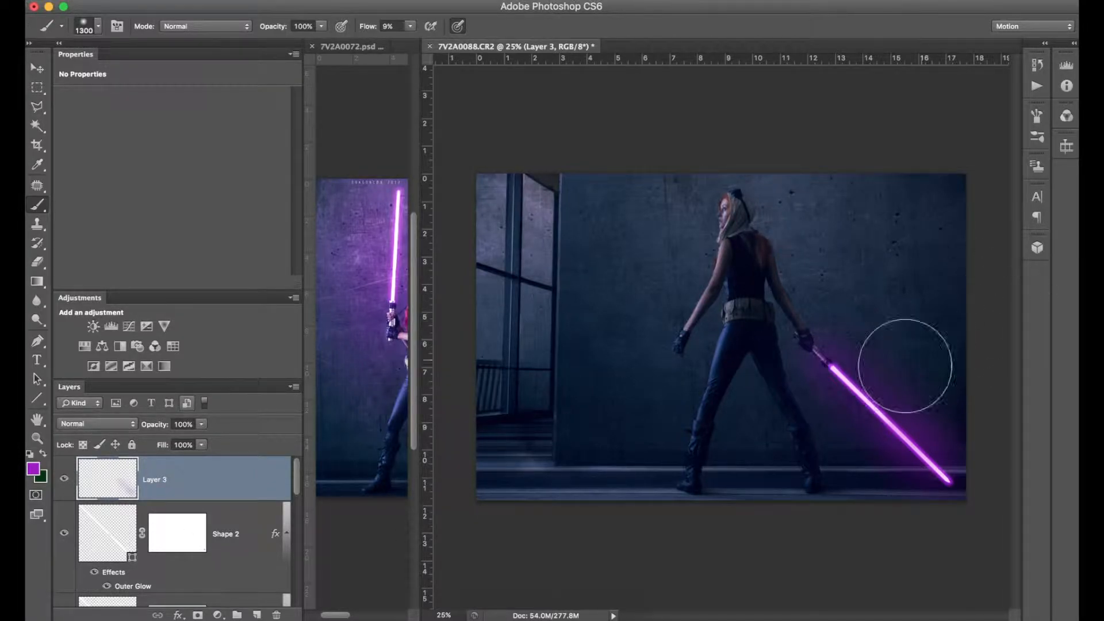
Step: Spread the purple glow over the wall, floor and figure's side near the blade with a 2200 px brush
key("bracketright")
key("bracketright")
key("bracketright")
key("bracketright")
key("bracketright")
key("bracketright")
key("bracketright")
key("bracketright")
key("bracketright")
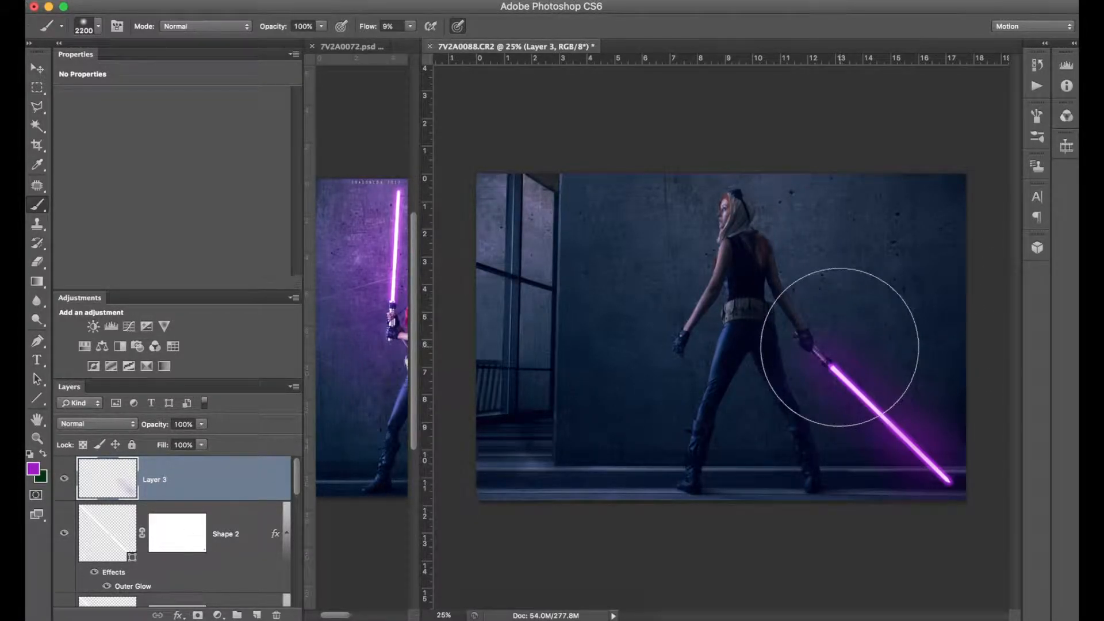
mouse_move(867, 377)
left_mouse_down()
mouse_move(902, 315)
mouse_move(915, 407)
mouse_move(930, 403)
mouse_move(933, 434)
mouse_move(853, 436)
left_mouse_up()
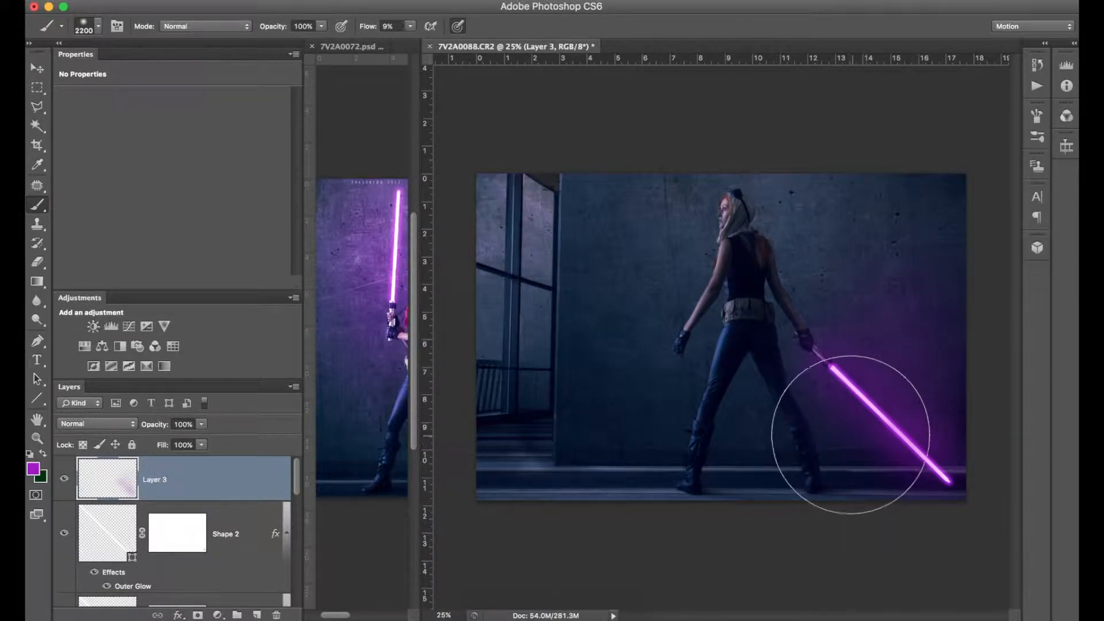
left_click_drag(815, 261, 904, 277)
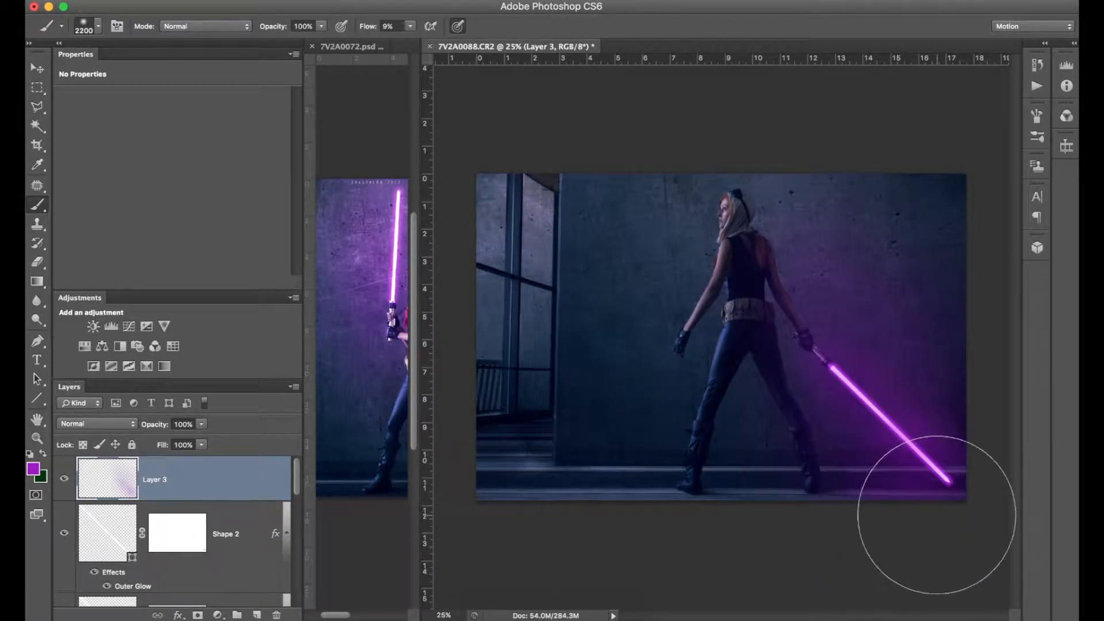
Step: Set Layer 3's blend mode to Soft Light
left_click(95, 425)
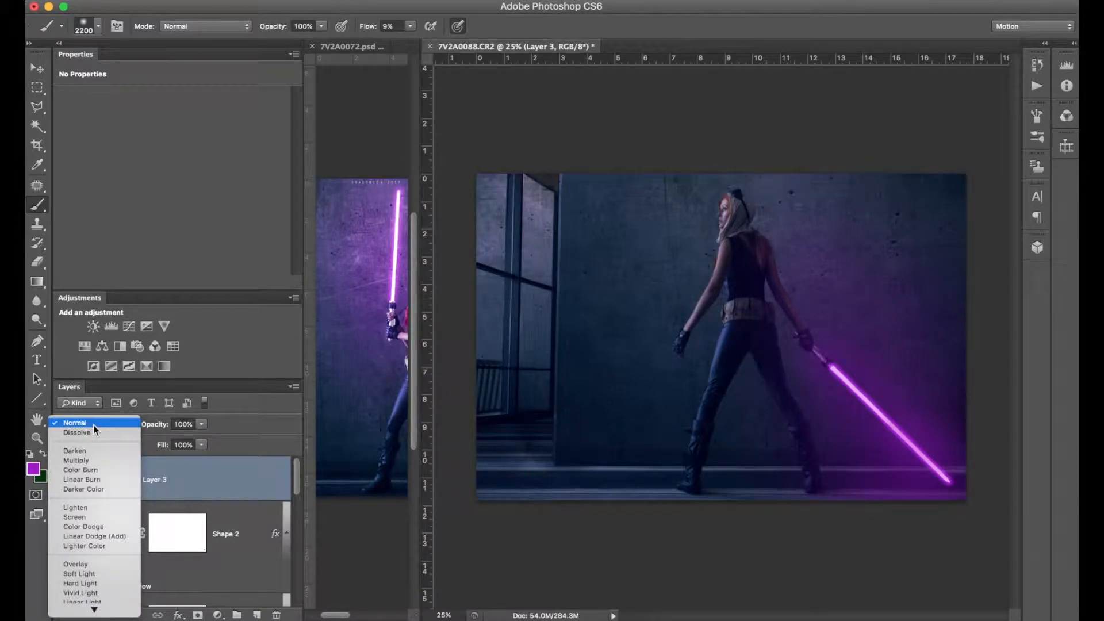
left_click(94, 426)
left_click(95, 426)
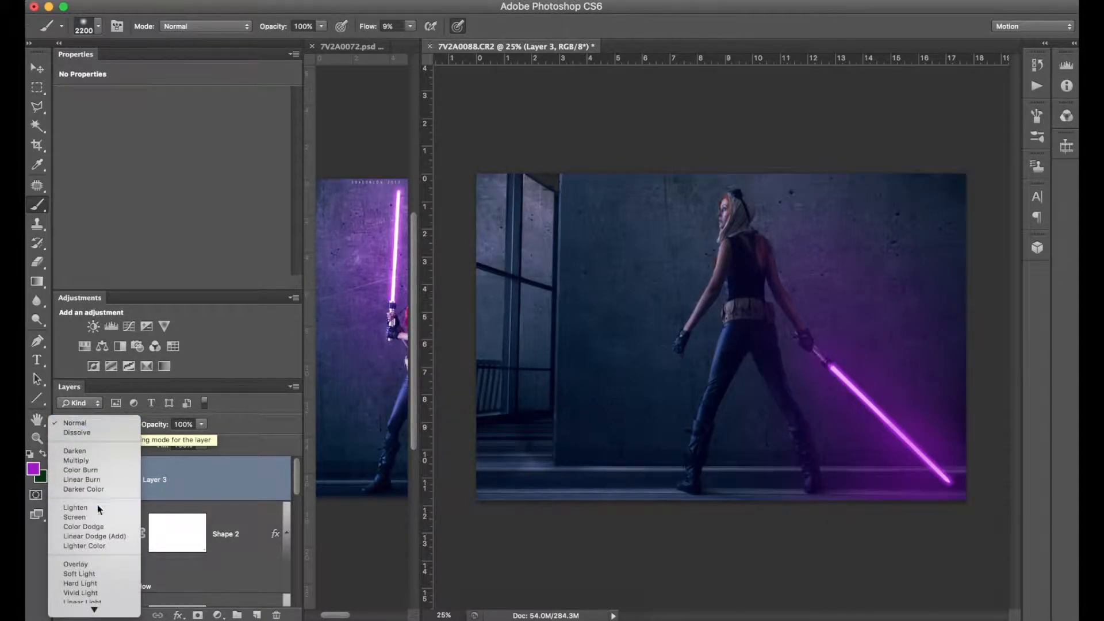
left_click(92, 574)
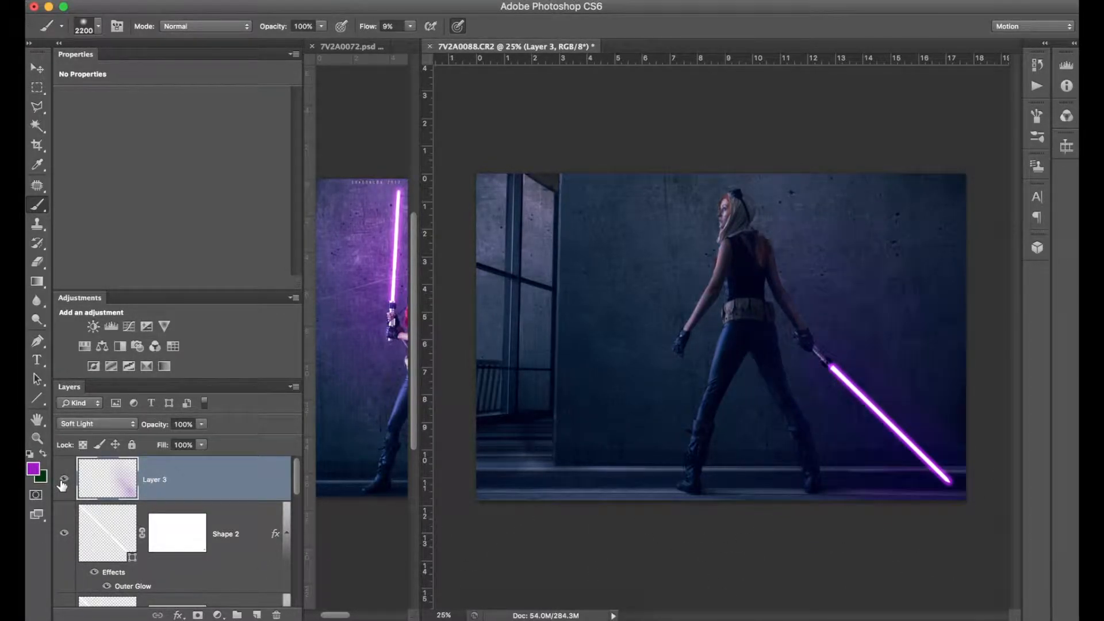
Step: Try the Overlay, Lighten and Screen blend modes on Layer 3, then return it to Soft Light
left_click(92, 430)
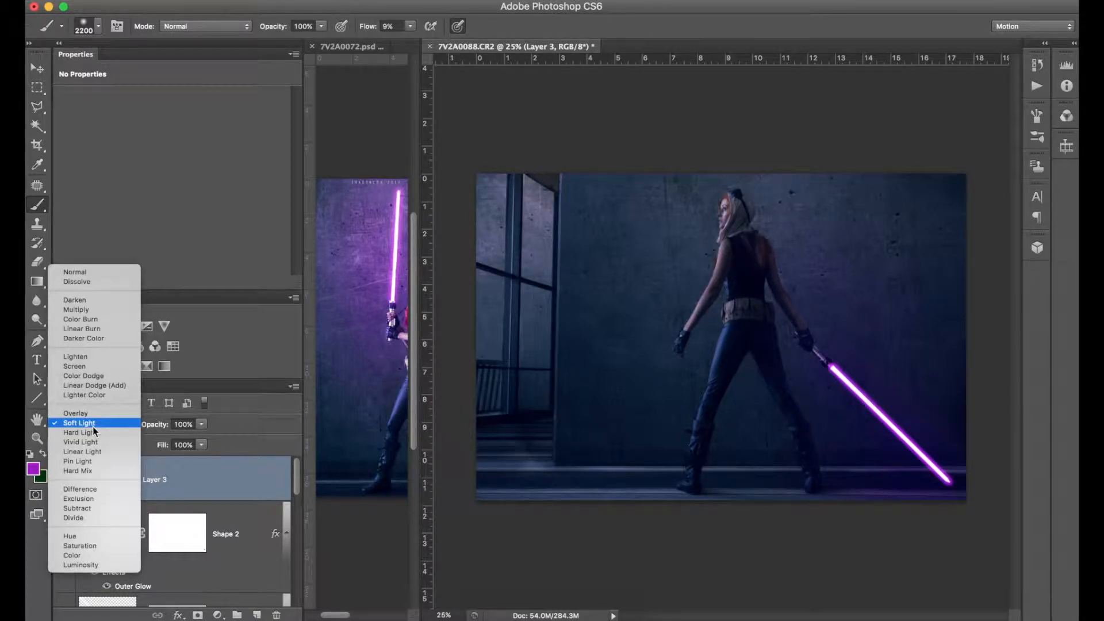
left_click(92, 415)
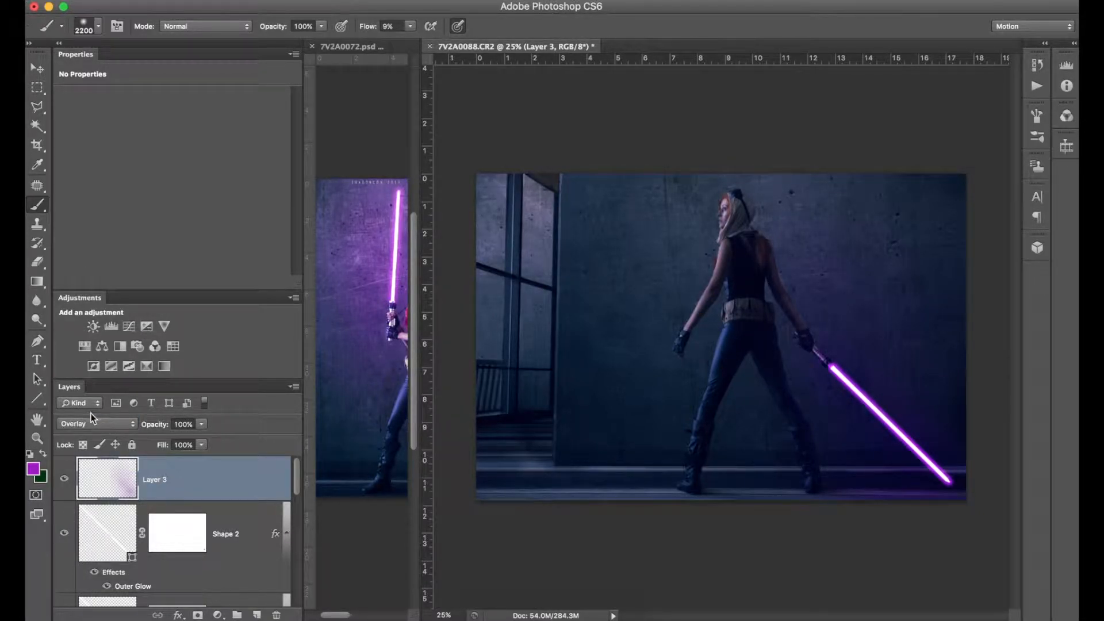
left_click(89, 421)
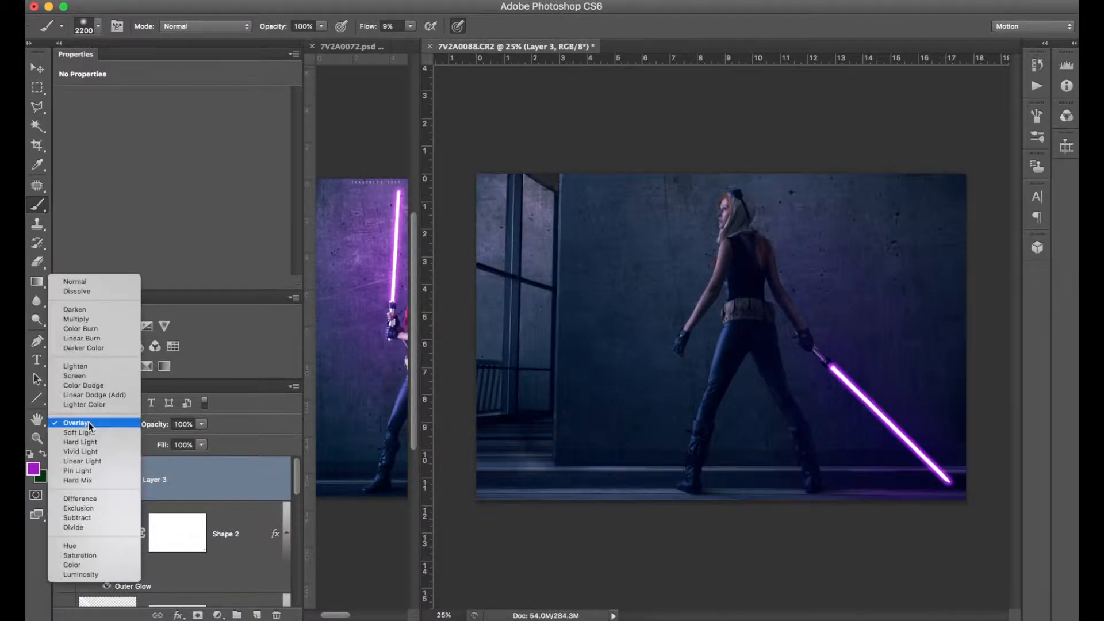
left_click(91, 366)
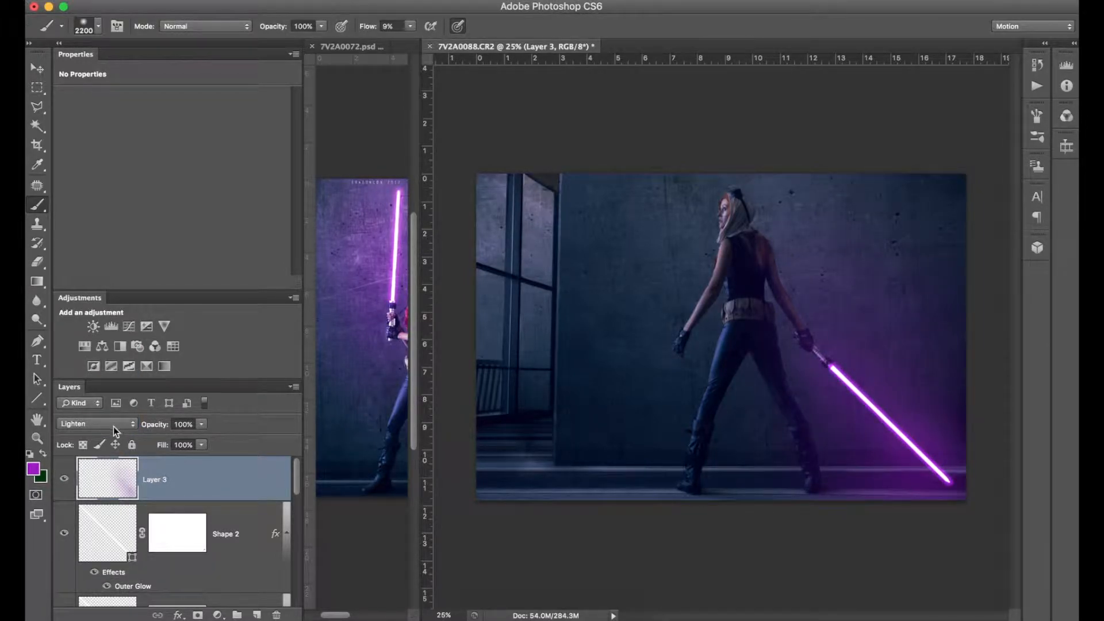
left_click(94, 423)
left_click(91, 435)
left_click(98, 427)
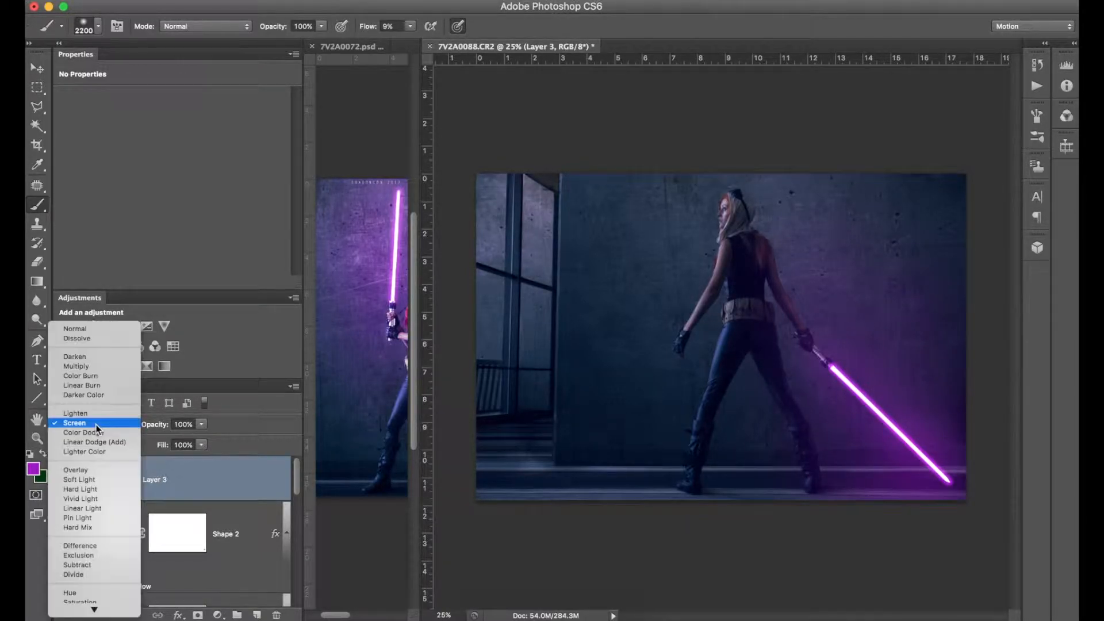
left_click(95, 479)
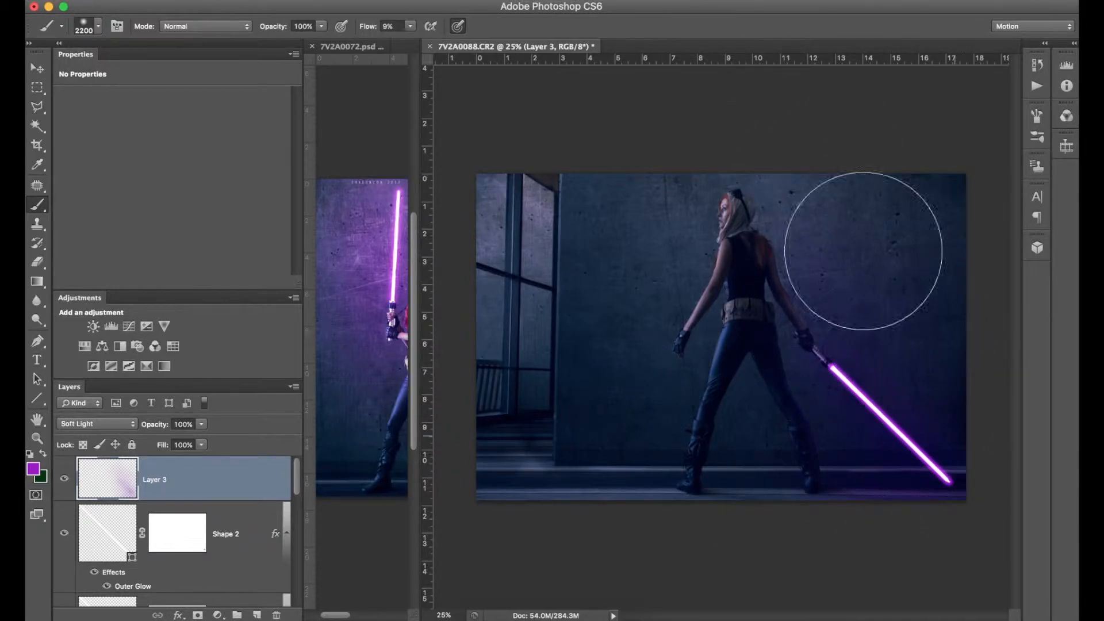
Step: Build up the purple glow close to the blade on Layer 3 with the brush reduced to 500 px
key("bracketleft")
key("bracketleft")
key("bracketleft")
key("bracketleft")
key("bracketleft")
key("bracketleft")
key("bracketleft")
key("bracketleft")
key("bracketleft")
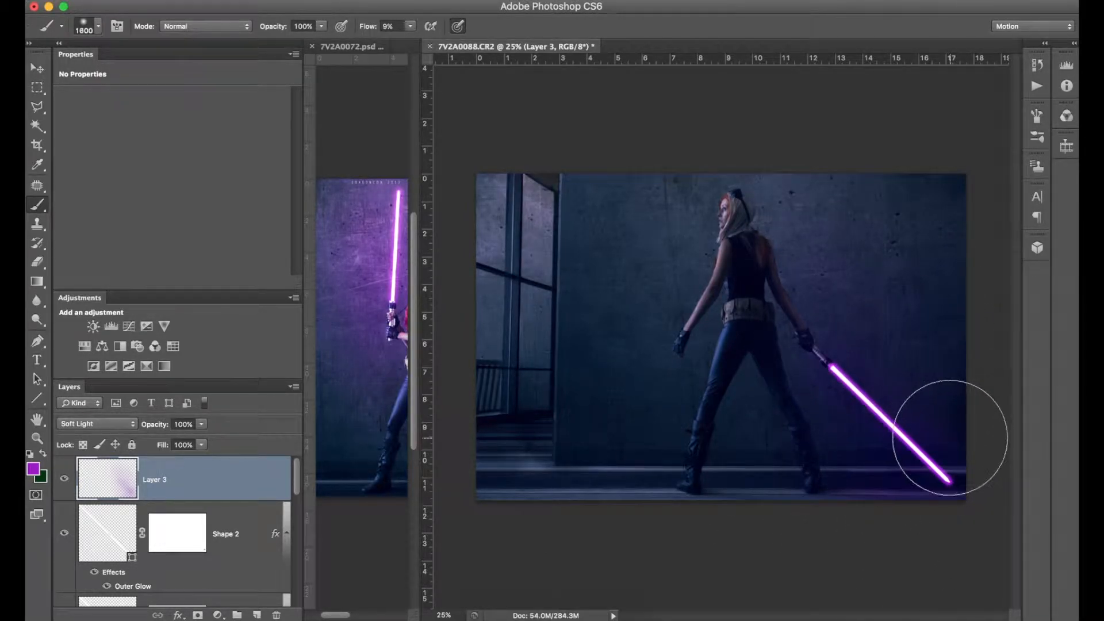
key("bracketleft")
key("bracketleft")
key("bracketleft")
key("bracketleft")
key("bracketleft")
key("bracketleft")
key("bracketleft")
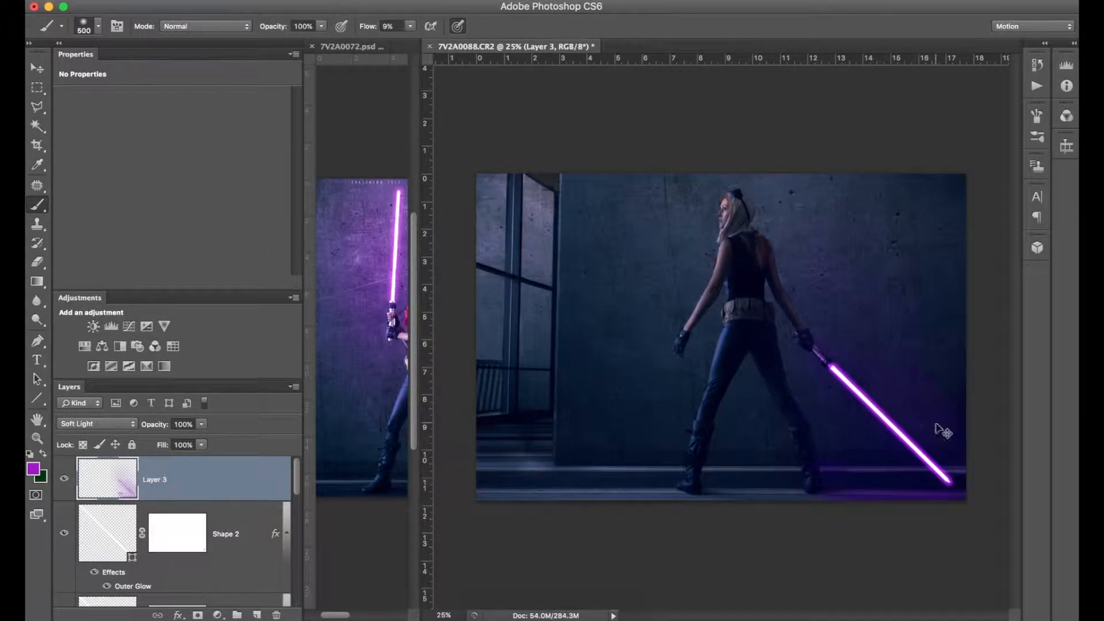
Step: Strengthen the purple light on the wall and floor around the blade with a 1300 px brush
key("bracketright")
key("bracketright")
key("bracketright")
key("bracketright")
key("bracketright")
key("bracketright")
key("bracketright")
key("bracketright")
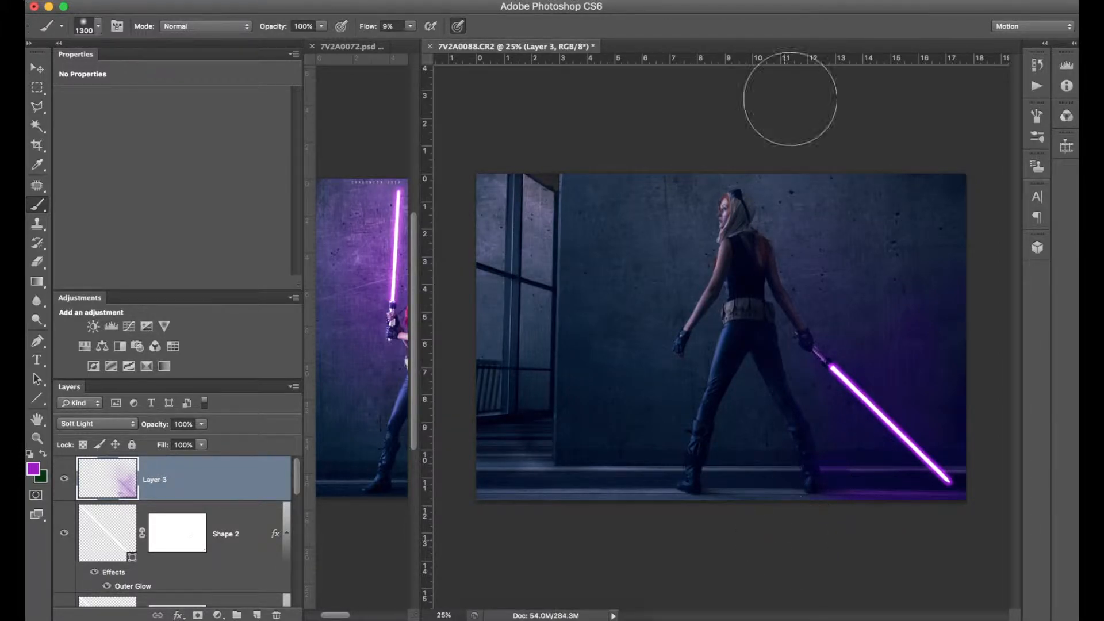
Step: Lower Layer 3's opacity to 84% and toggle its visibility to compare the photo with and without the glow
left_click(202, 424)
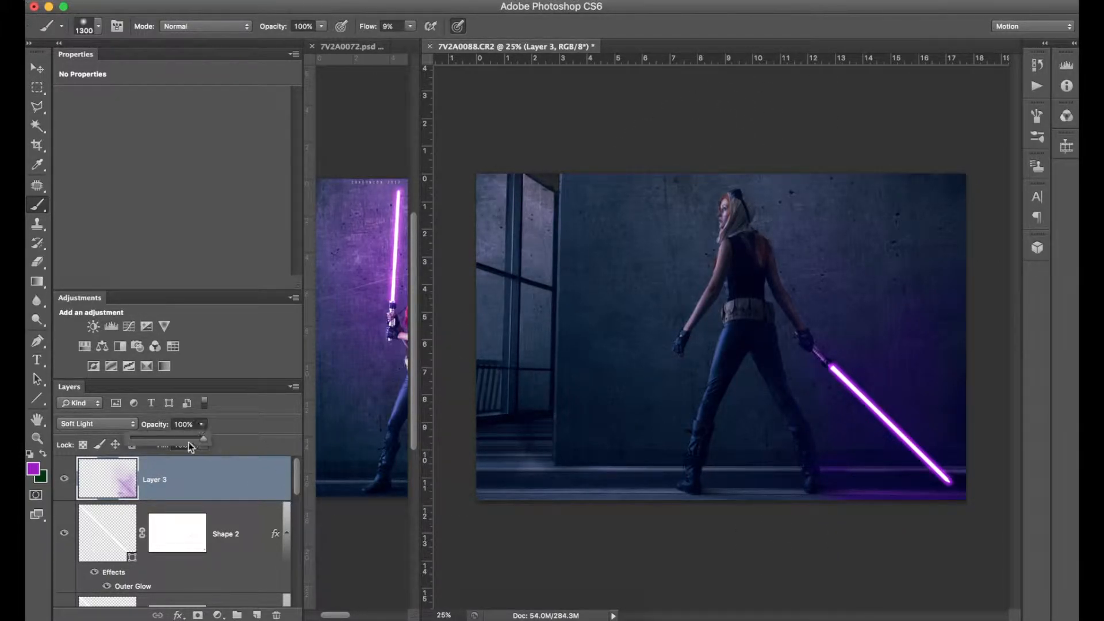
left_click(64, 483)
left_click(64, 482)
left_click(64, 482)
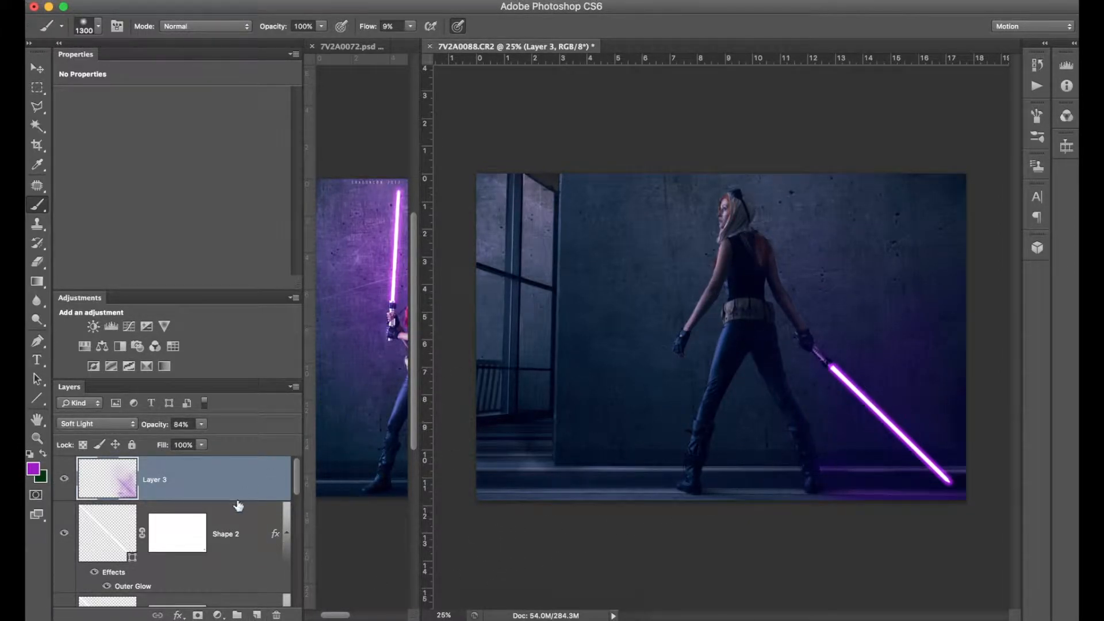
Step: Add a new layer above Layer 3 and set the foreground colour to purple #850ebd
left_click(256, 615)
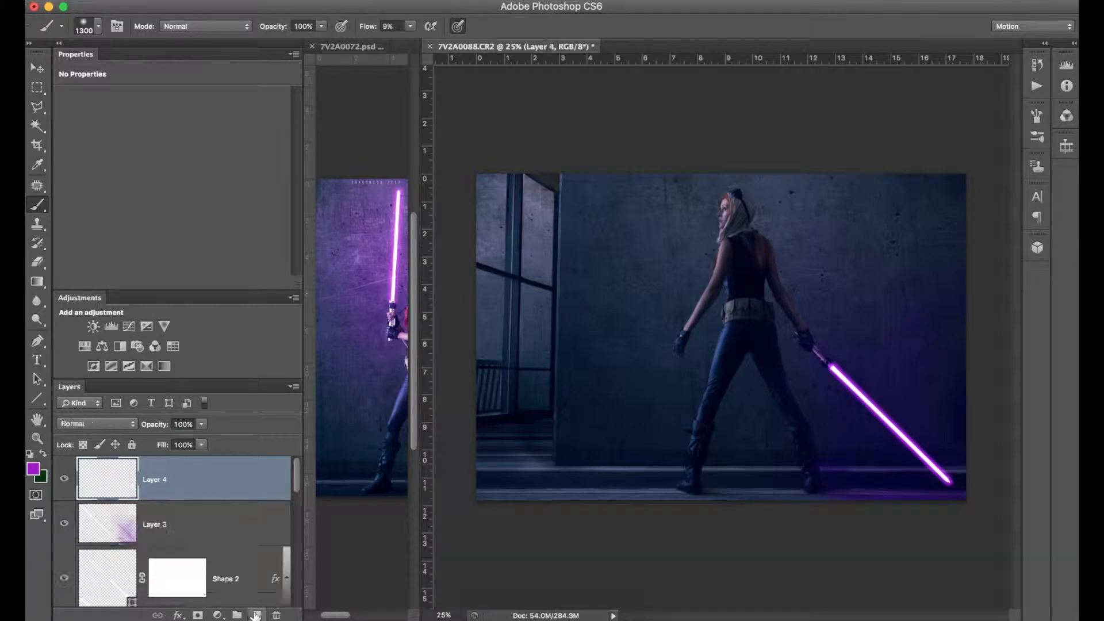
left_click(34, 467)
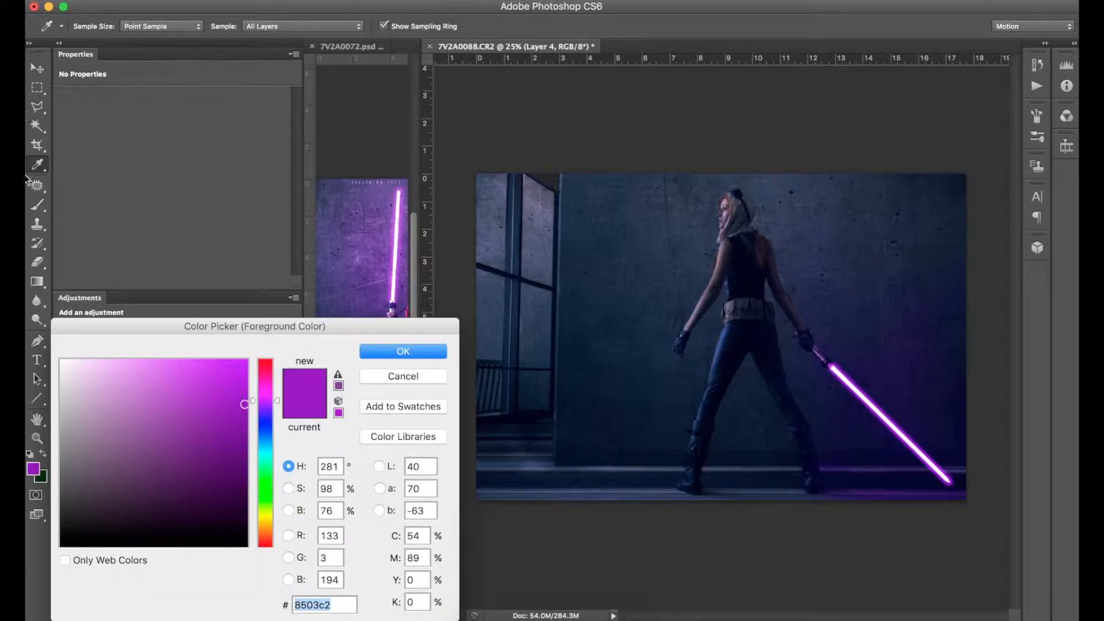
left_click(234, 408)
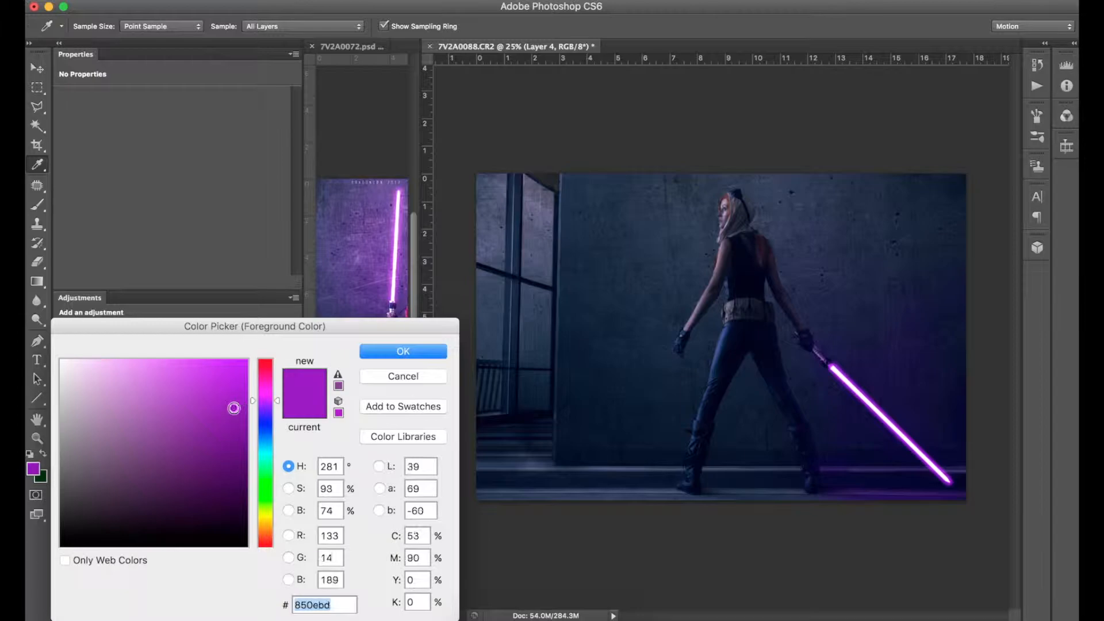
left_click(371, 358)
key("b")
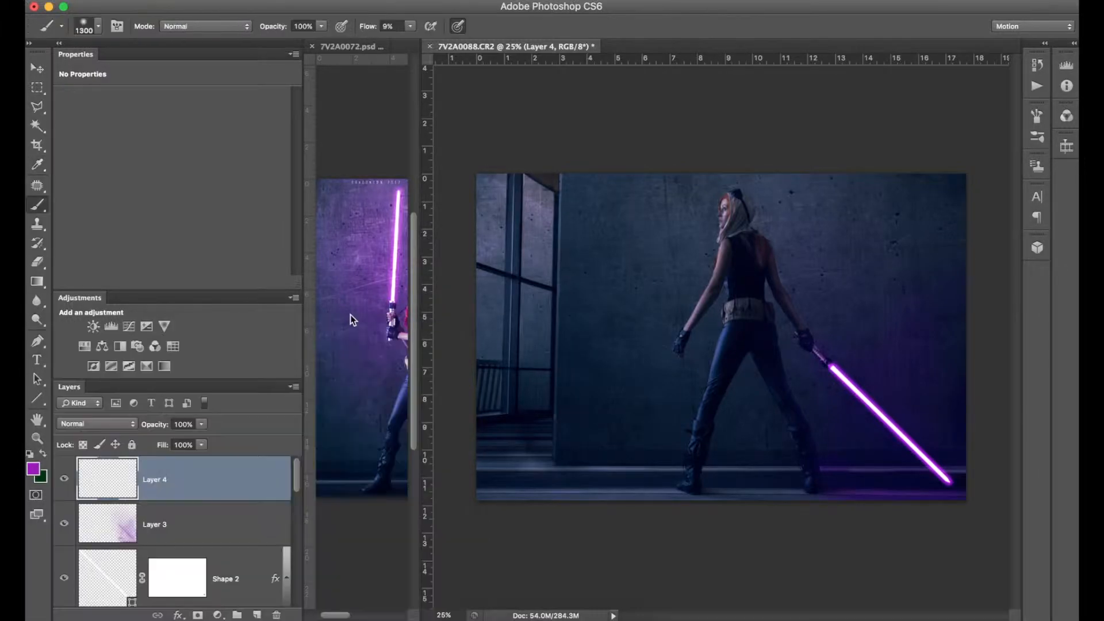
Step: Fill Layer 4 with a linear purple-to-transparent gradient running diagonally from the blade's tip up across the figure to the wall
left_click(43, 283)
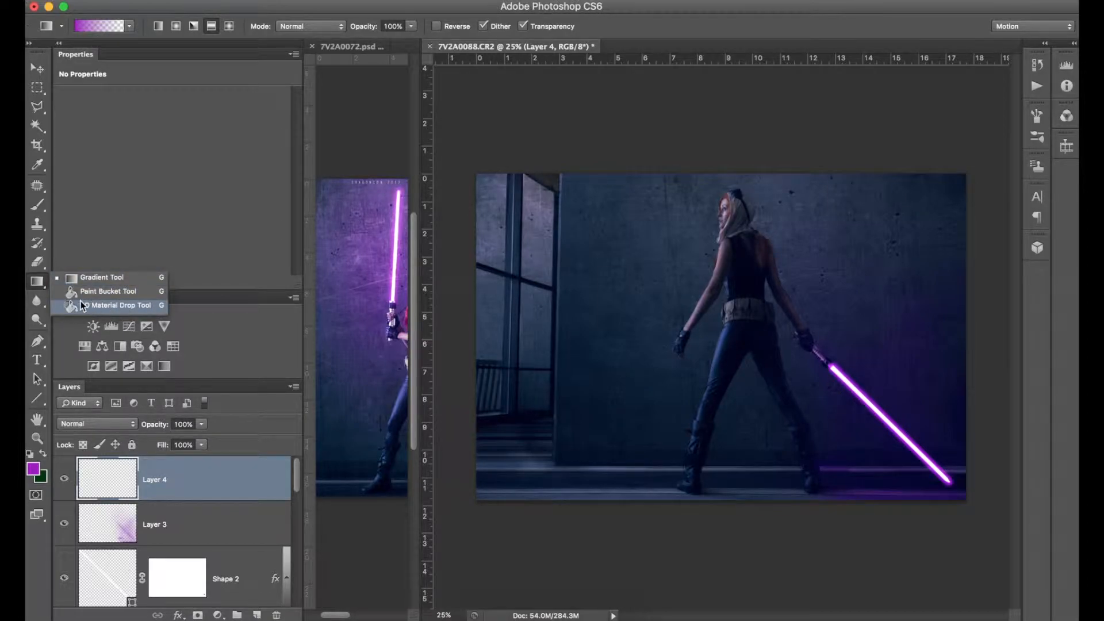
left_click(158, 26)
left_click_drag(734, 310, 906, 429)
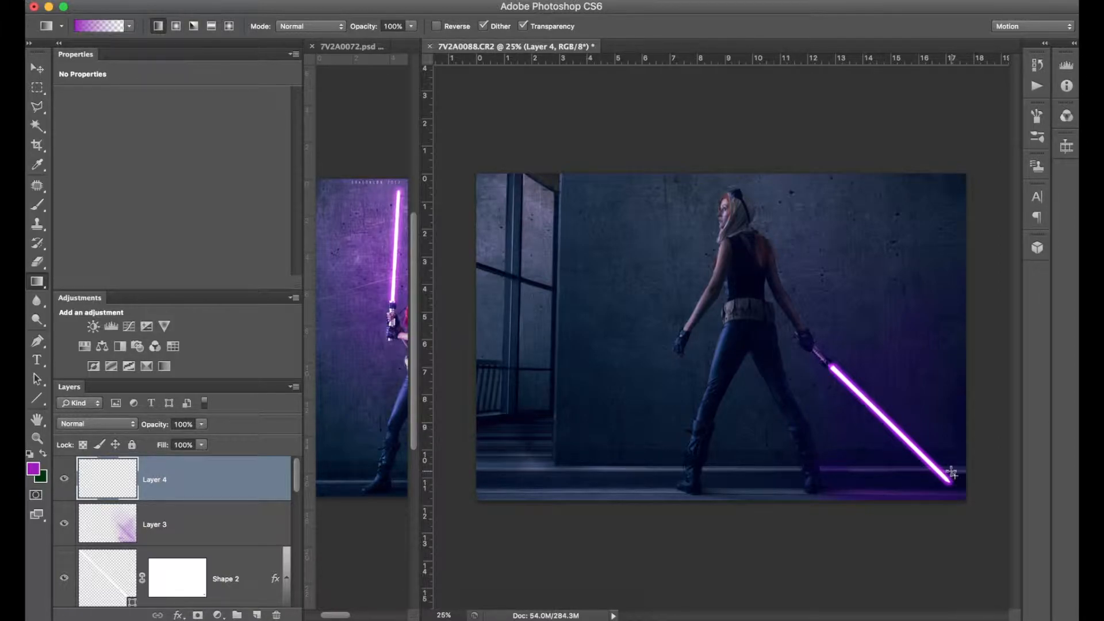
left_click_drag(952, 473, 635, 254)
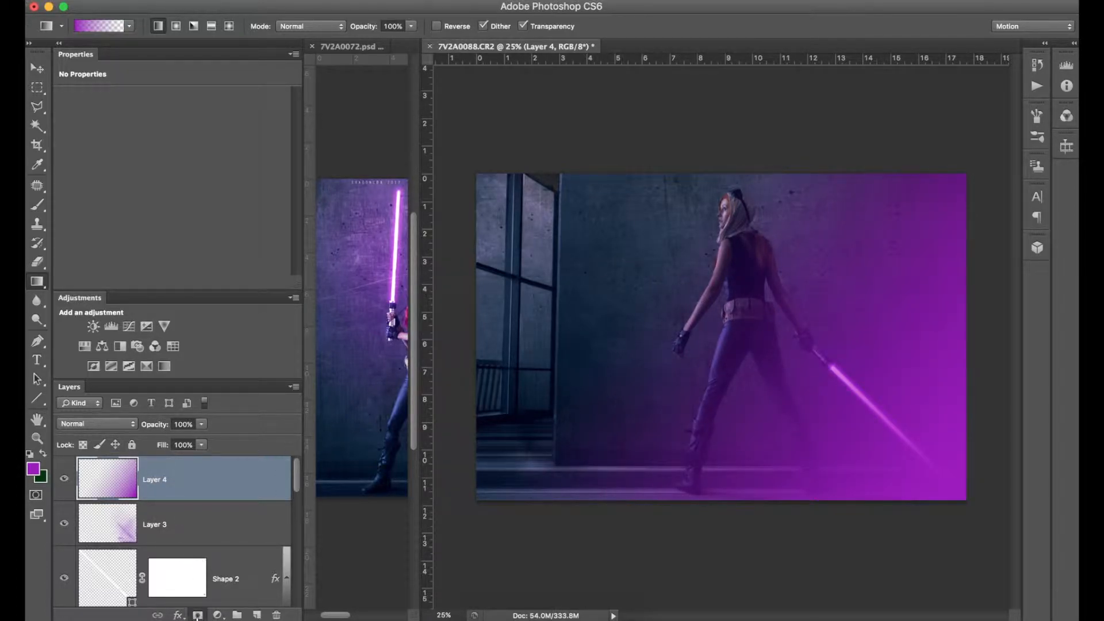
Step: Hide the gradient with an inverted, black layer mask on Layer 4 and switch to a white brush
left_click(198, 616)
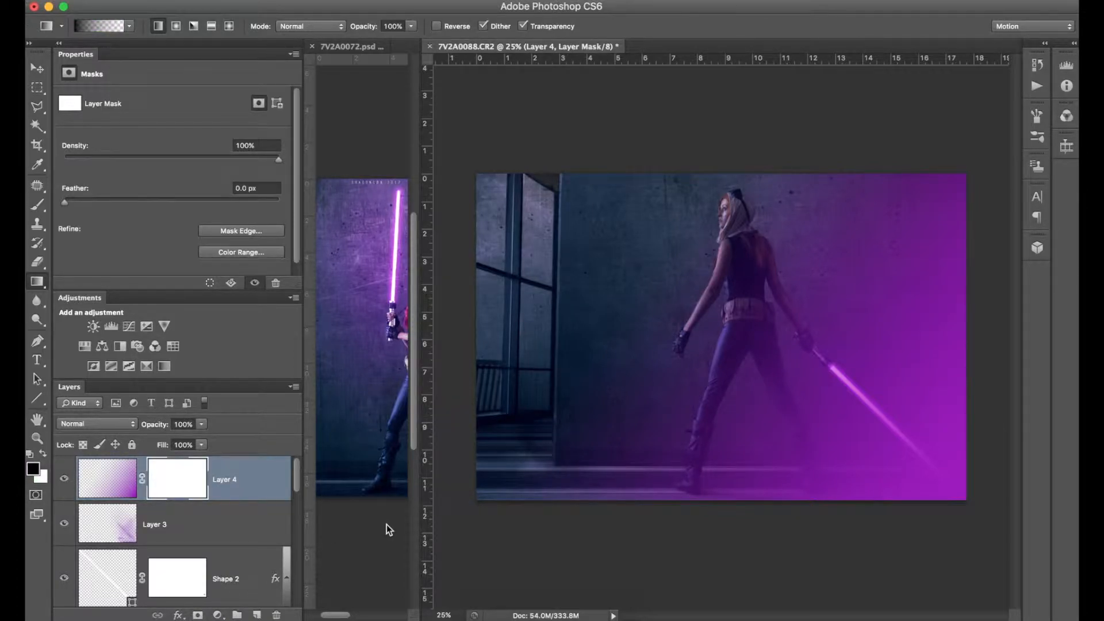
key("super+i")
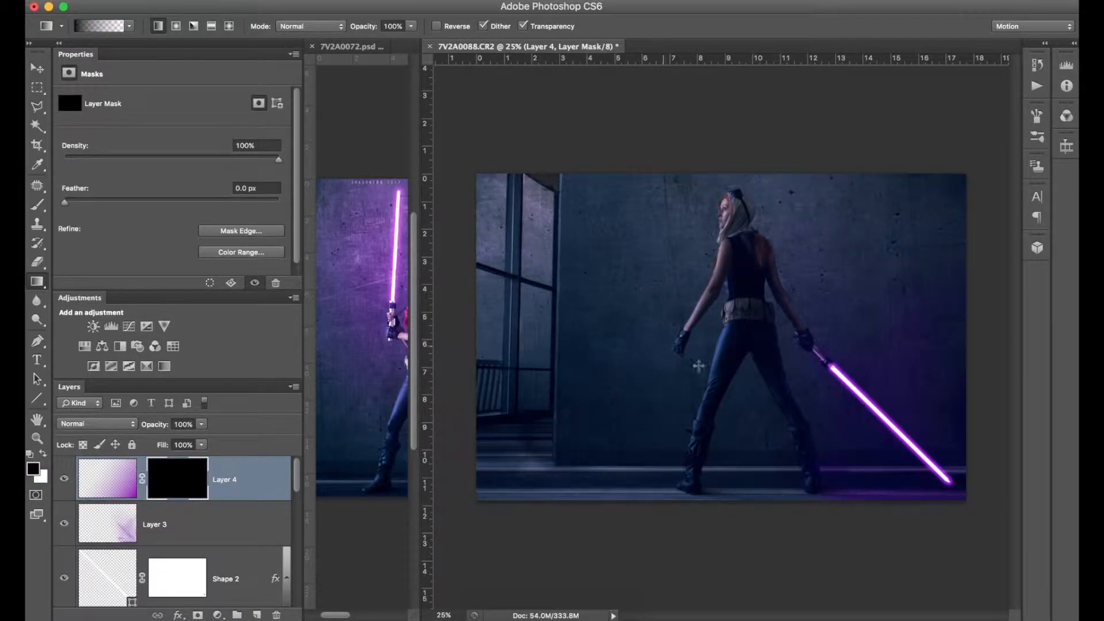
left_click(43, 453)
left_click(36, 204)
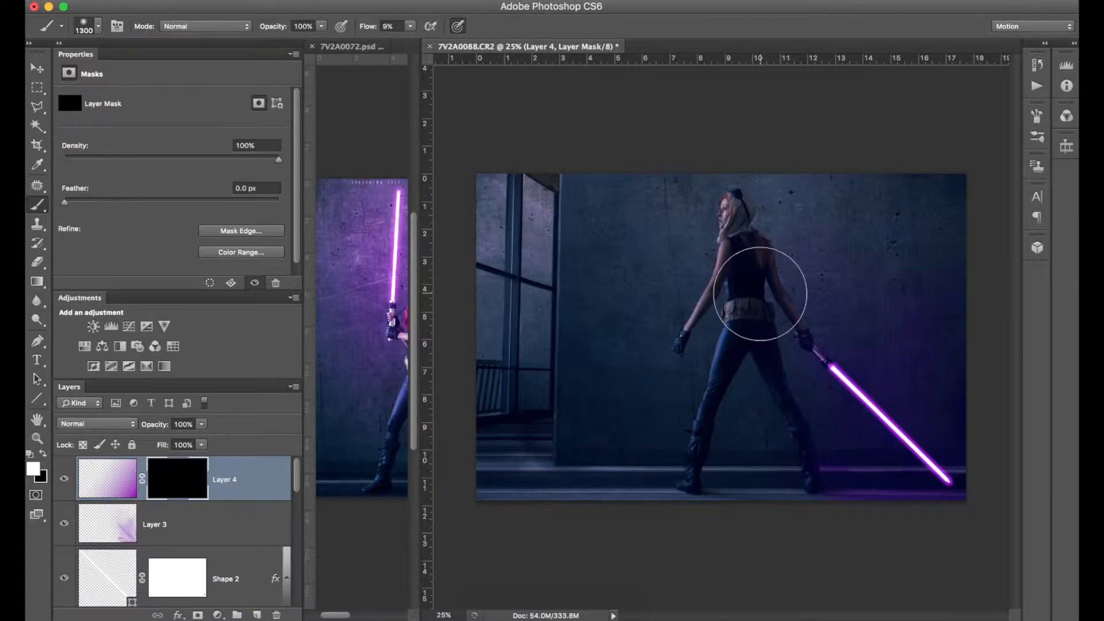
Step: Reveal a purple rim light on Layer 4's mask along the blade-side edge of the leg and boot, using a soft 175 px brush at 6% flow
key("bracketleft")
key("bracketleft")
key("bracketleft")
key("bracketleft")
key("bracketleft")
key("bracketleft")
key("bracketleft")
key("bracketleft")
key("bracketleft")
key("bracketleft")
key("bracketleft")
key("bracketleft")
key("bracketleft")
key("bracketleft")
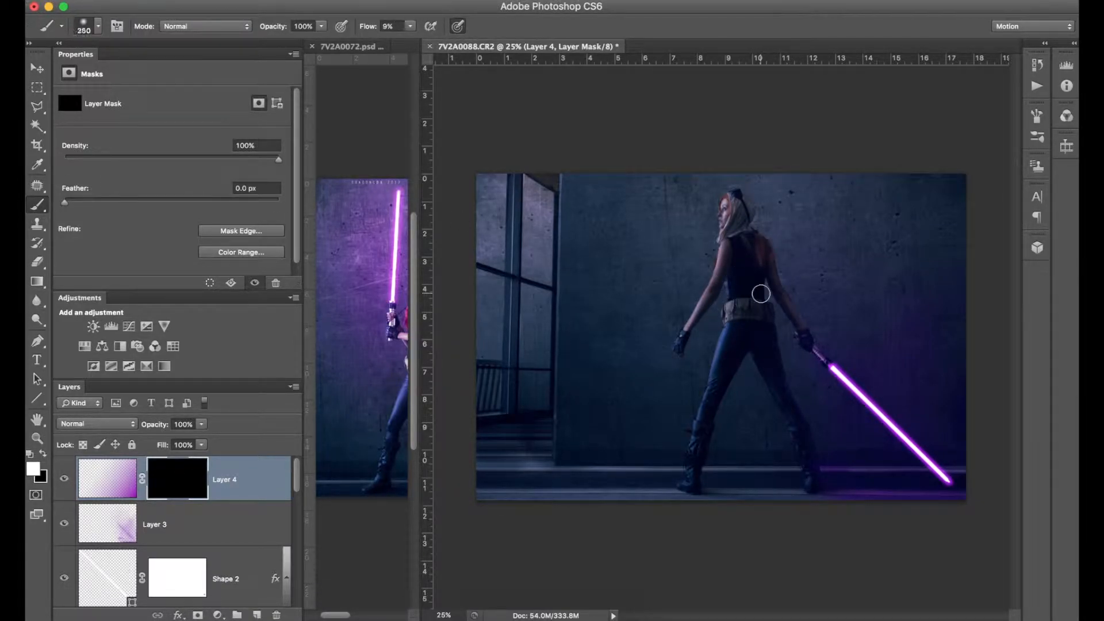
key("super+plus")
key("super+plus")
key("super+plus")
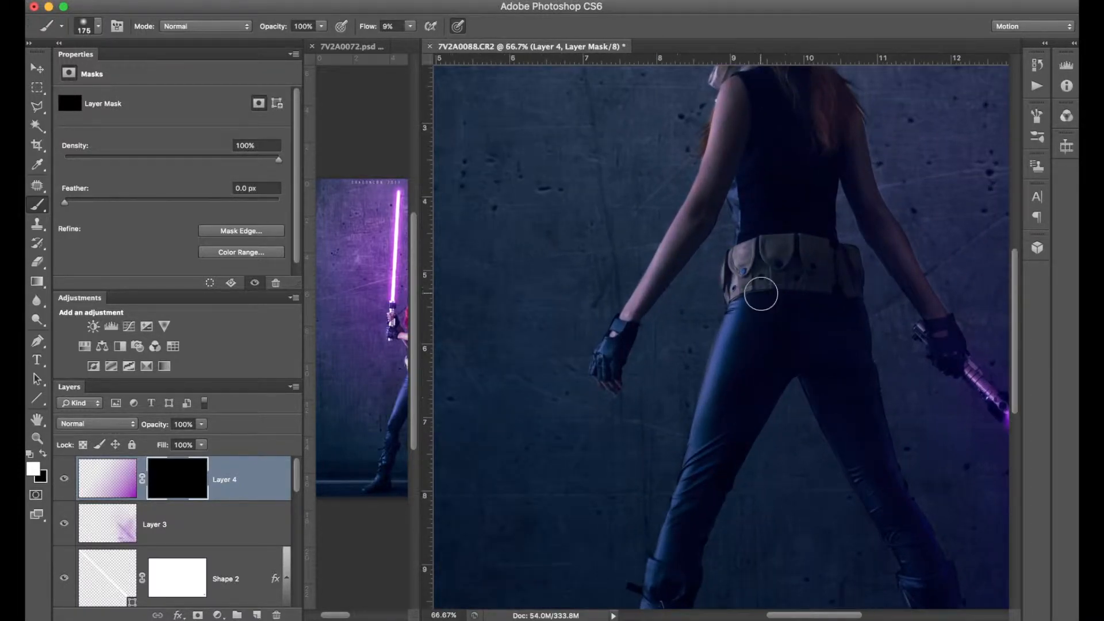
scroll(761, 294, "right", 8)
scroll(761, 294, "down", 6)
scroll(760, 294, "left", 4)
scroll(761, 294, "up", 3)
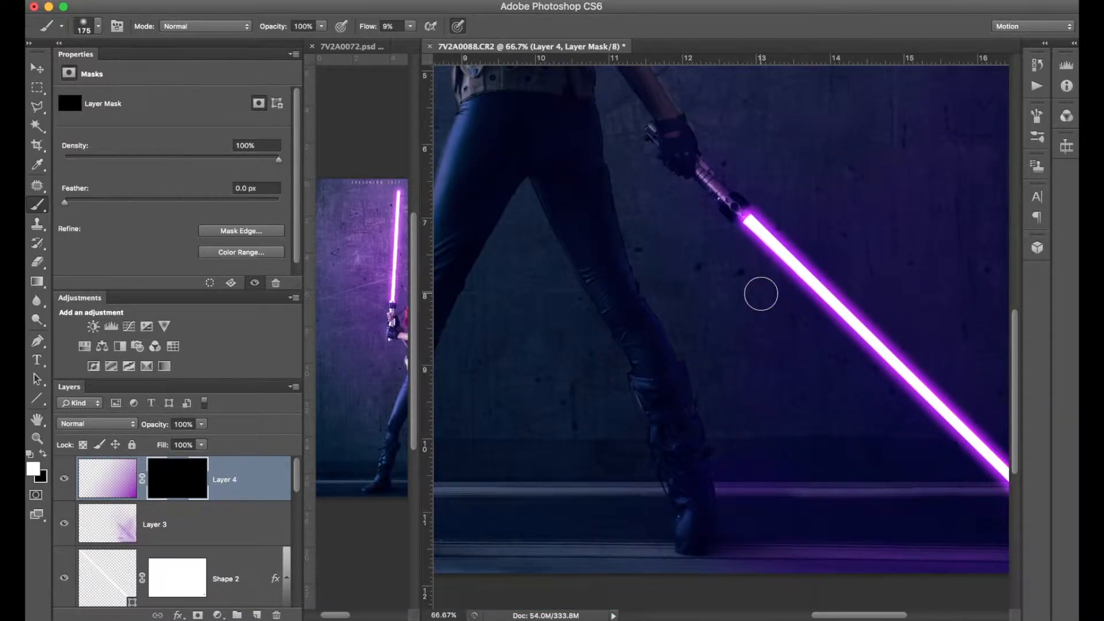
left_click(100, 25)
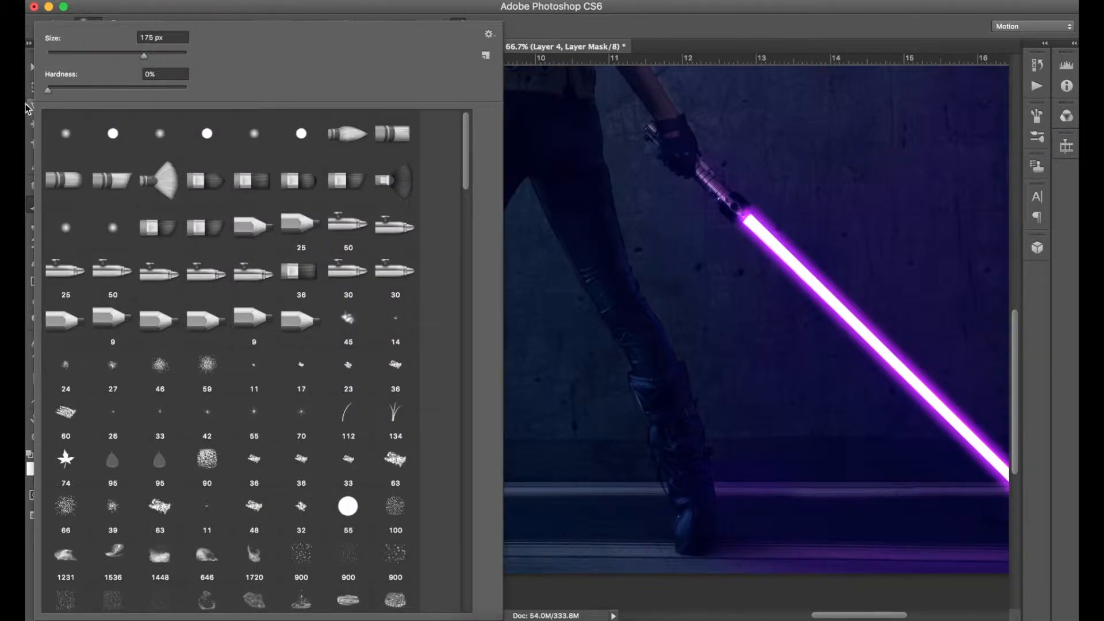
left_click(604, 9)
left_click(410, 27)
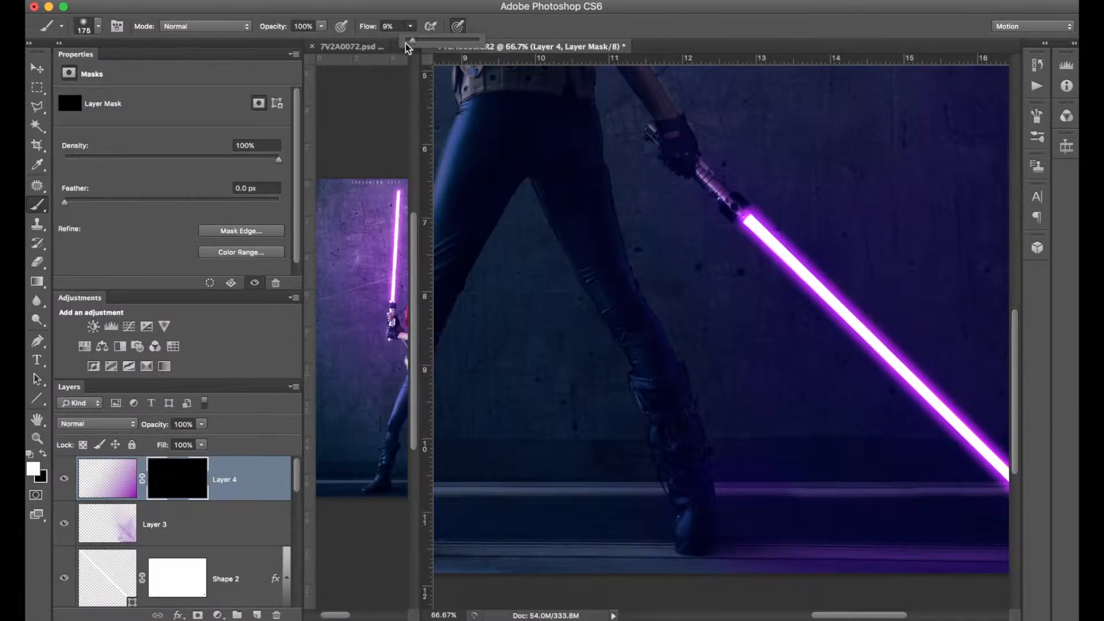
left_click_drag(411, 43, 409, 43)
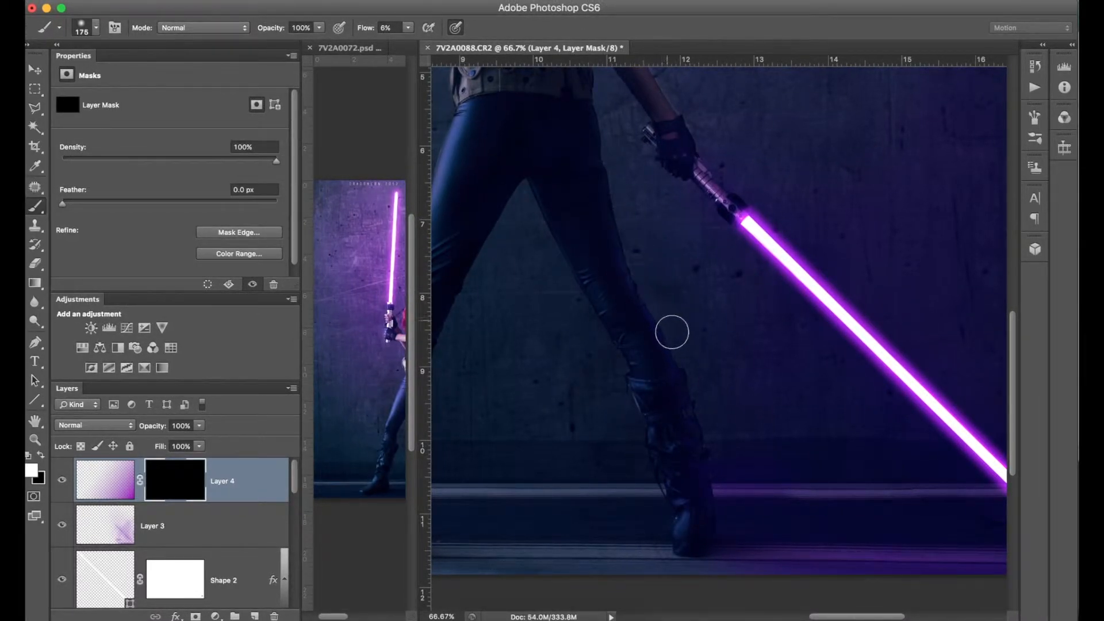
mouse_move(613, 237)
left_mouse_down()
mouse_move(676, 380)
mouse_move(706, 493)
mouse_move(705, 562)
mouse_move(715, 550)
left_mouse_up()
mouse_move(632, 149)
left_mouse_down()
mouse_move(606, 162)
mouse_move(609, 184)
mouse_move(585, 83)
mouse_move(625, 269)
mouse_move(604, 211)
mouse_move(665, 357)
mouse_move(618, 256)
mouse_move(703, 449)
left_mouse_up()
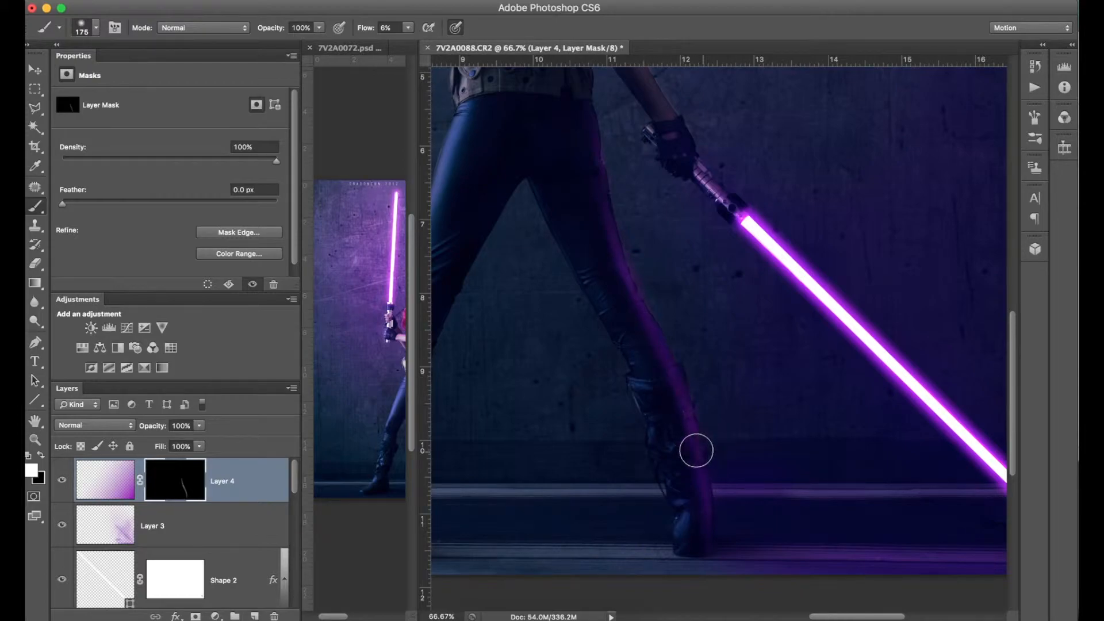
Step: Try the Lighten, Screen, Soft Light, Overlay and Color Burn blend modes on Layer 4
left_click(127, 425)
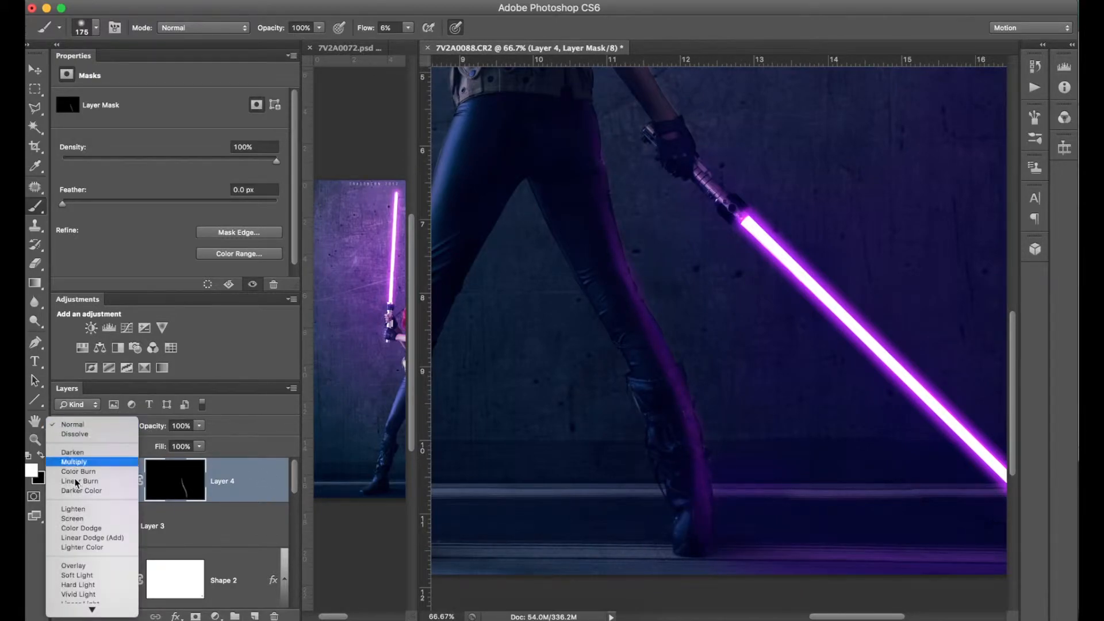
left_click(94, 512)
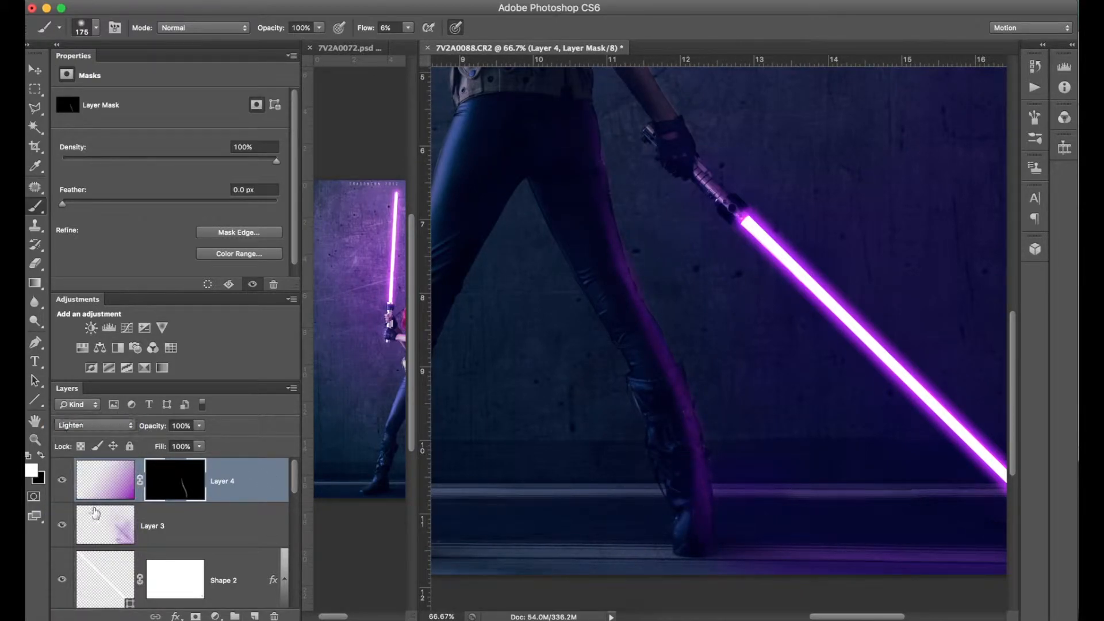
left_click(77, 426)
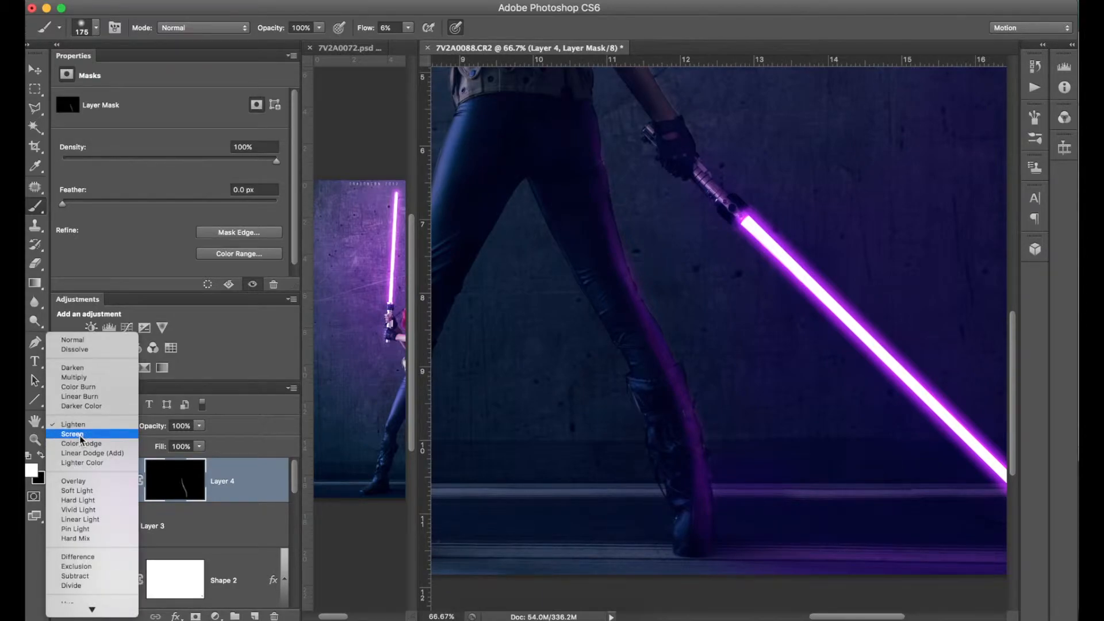
left_click(86, 436)
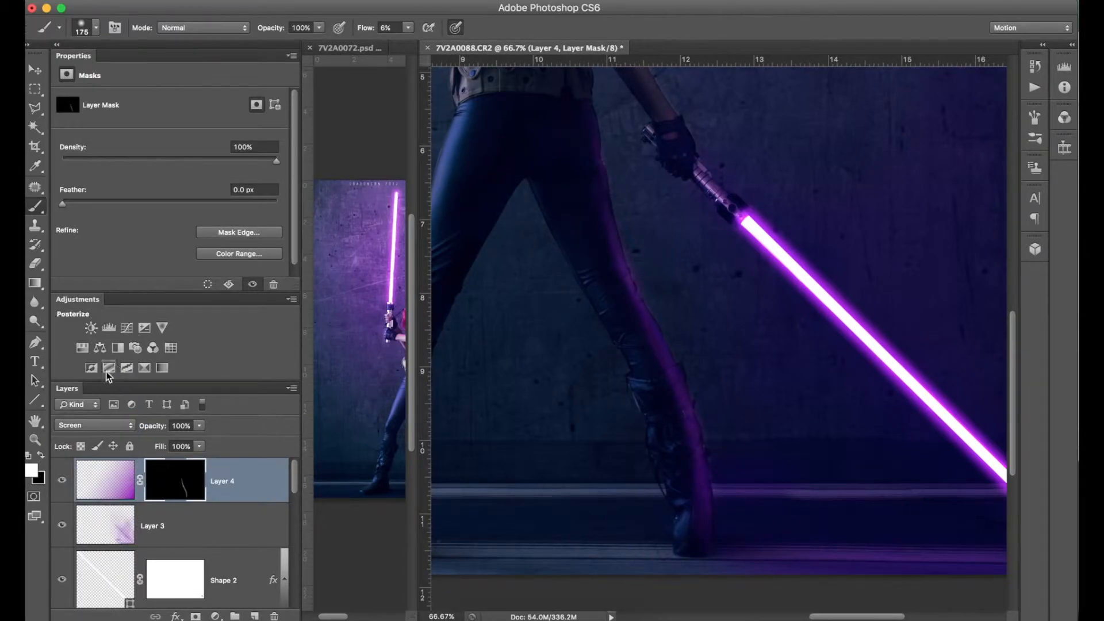
left_click(95, 426)
left_click(102, 478)
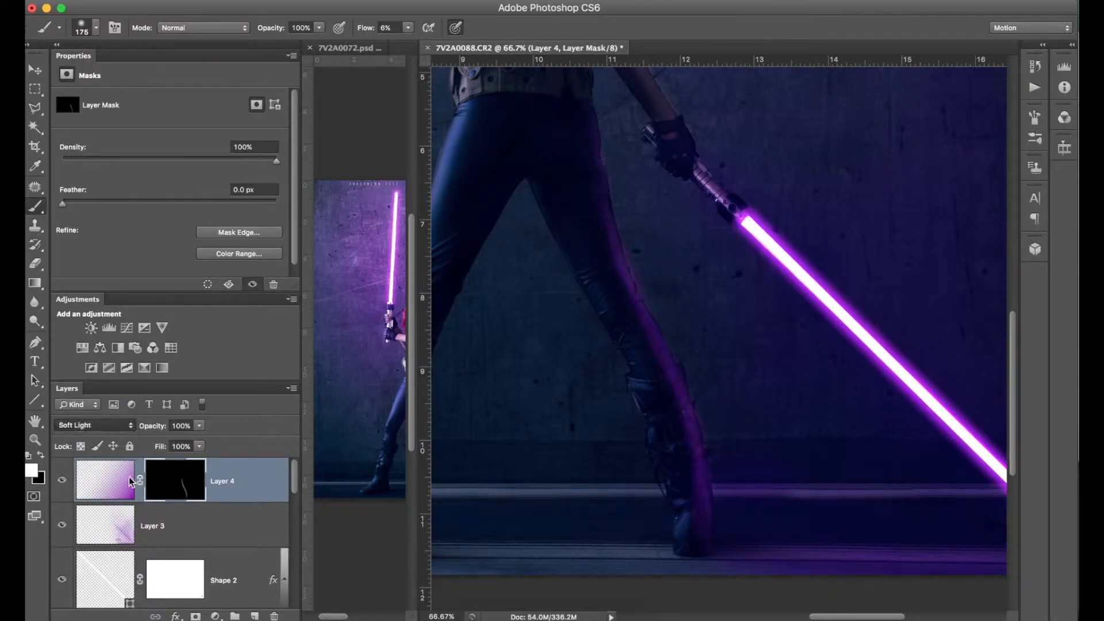
left_click(95, 425)
left_click(84, 415)
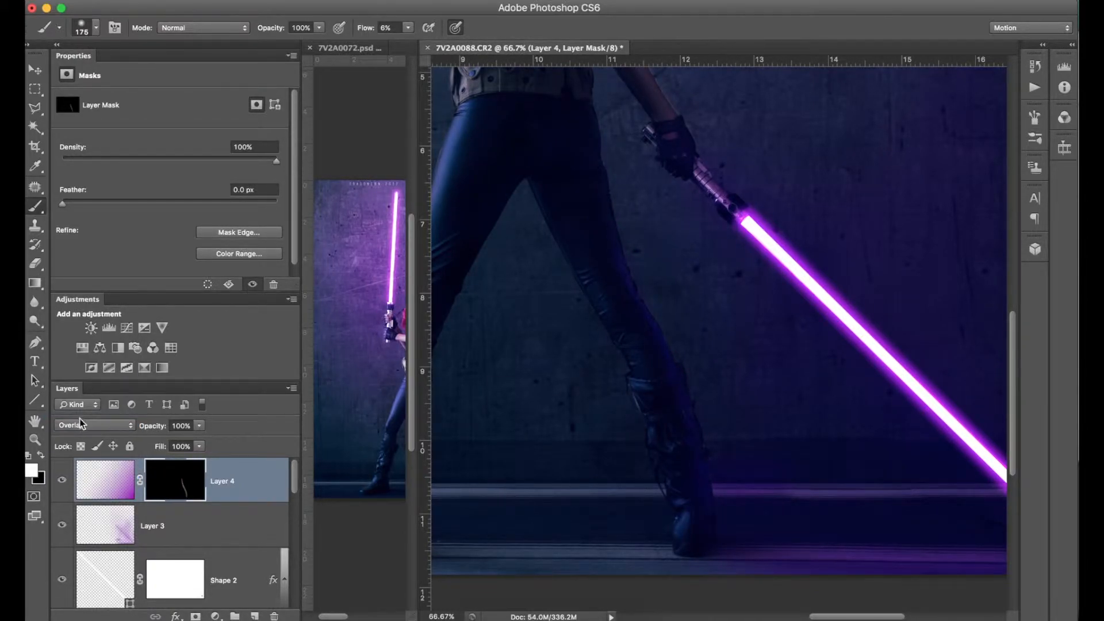
left_click(81, 421)
left_click(89, 330)
Step: Set Layer 4's blend mode to Linear Dodge (Add)
left_click(86, 426)
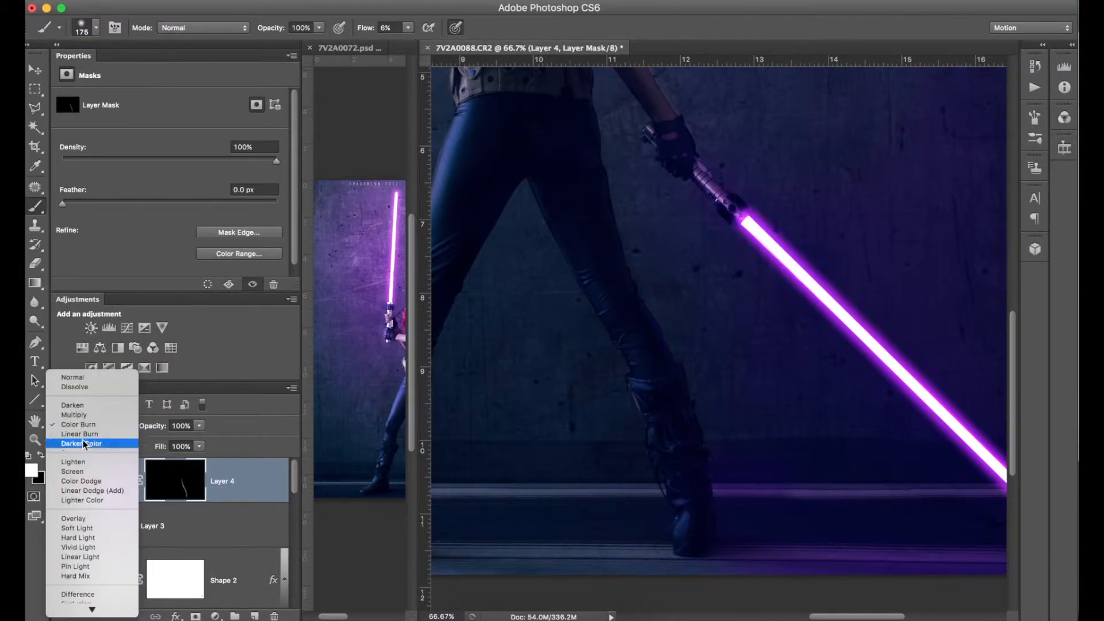
left_click(88, 491)
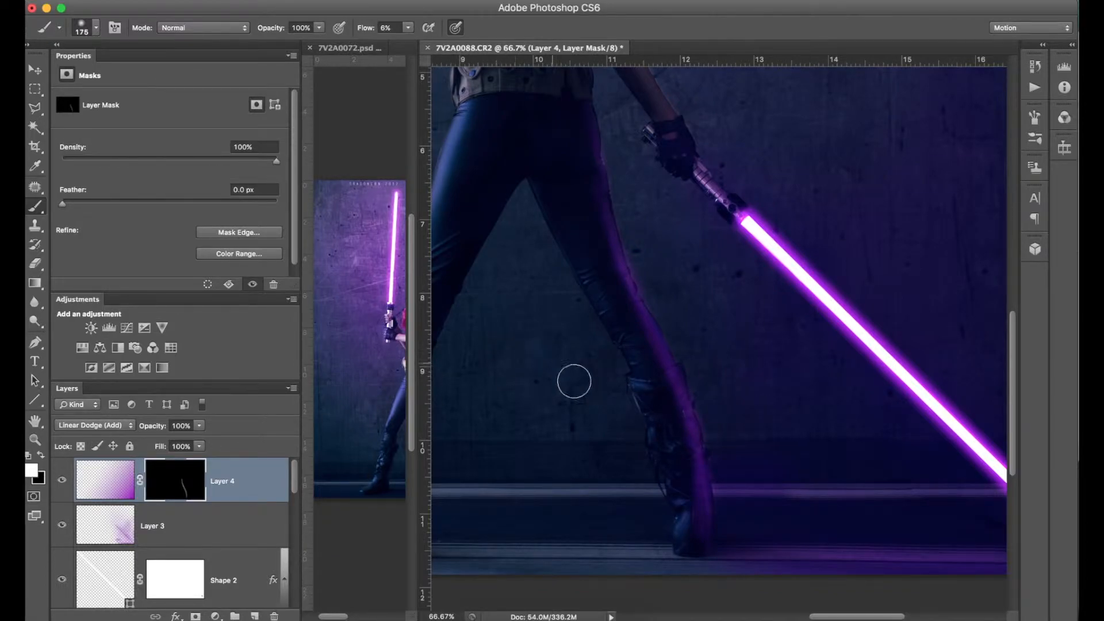
left_click(94, 427)
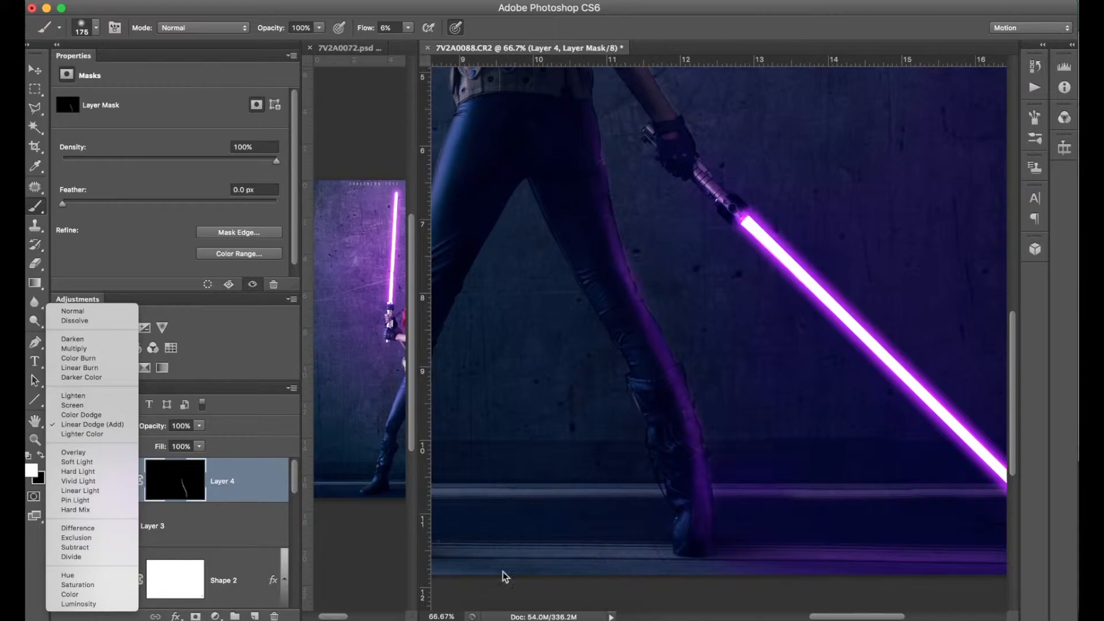
left_click(578, 588)
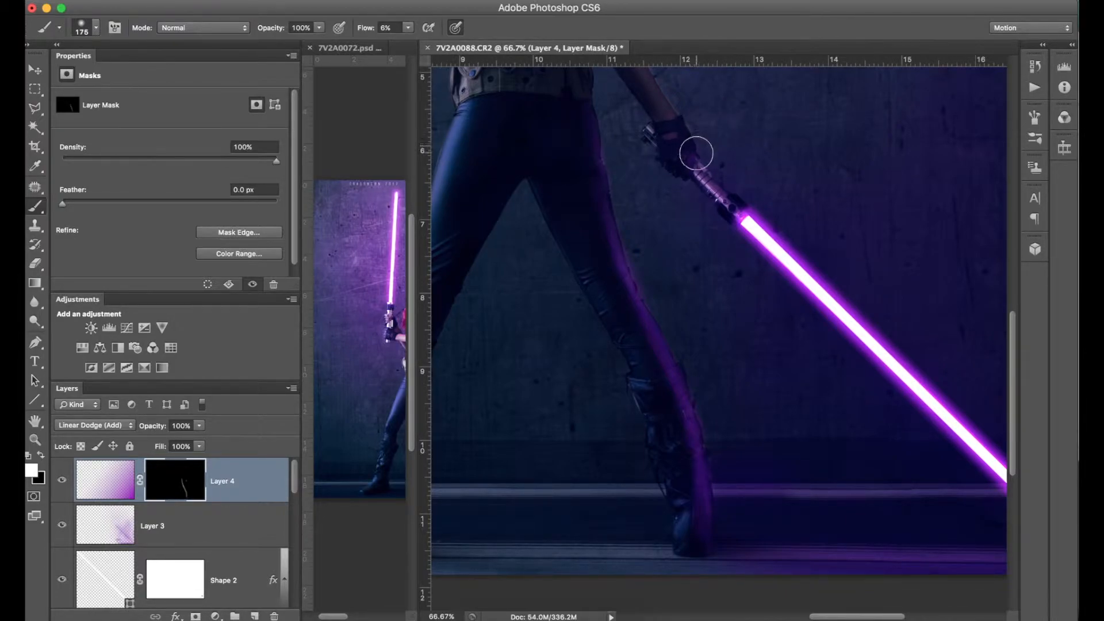
Step: Paint purple light onto the glove holding the hilt, then onto the hip, thigh and lower leg with the brush enlarged to 400 px
mouse_move(695, 174)
left_mouse_down()
mouse_move(743, 223)
mouse_move(693, 185)
mouse_move(694, 171)
mouse_move(671, 164)
mouse_move(681, 170)
mouse_move(687, 144)
mouse_move(691, 157)
mouse_move(670, 110)
mouse_move(701, 182)
mouse_move(691, 162)
mouse_move(669, 162)
mouse_move(690, 173)
mouse_move(682, 152)
mouse_move(659, 150)
mouse_move(691, 175)
left_mouse_up()
scroll(691, 175, "up", 5)
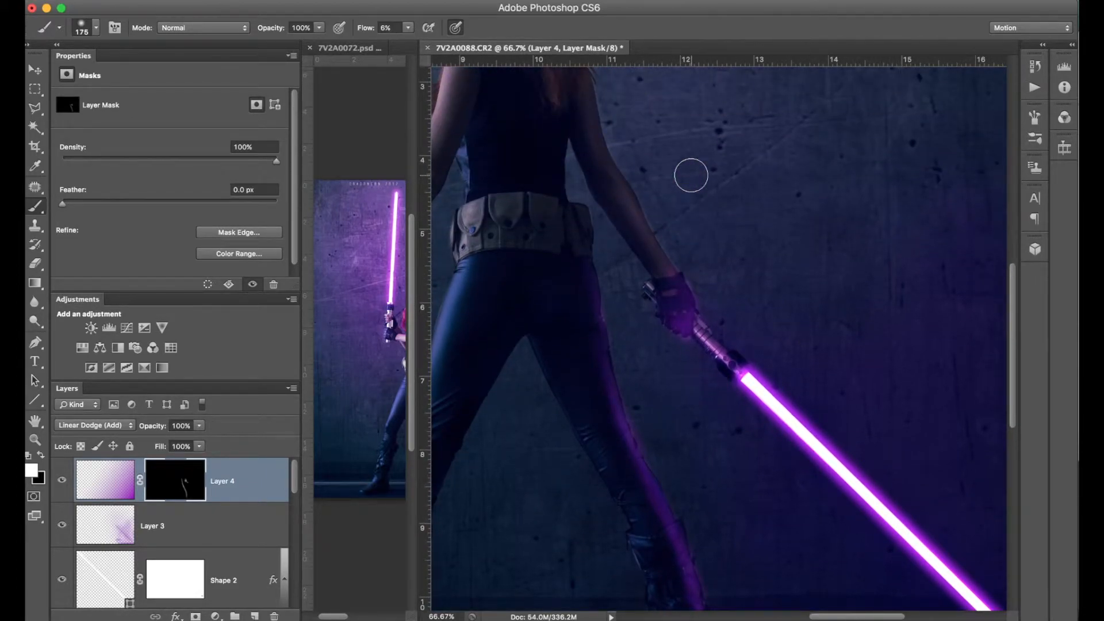
key("bracketright")
key("bracketright")
key("bracketright")
key("bracketright")
mouse_move(584, 222)
left_mouse_down()
mouse_move(589, 276)
mouse_move(575, 226)
mouse_move(565, 314)
mouse_move(585, 298)
mouse_move(583, 344)
mouse_move(626, 390)
mouse_move(592, 312)
mouse_move(631, 451)
left_mouse_up()
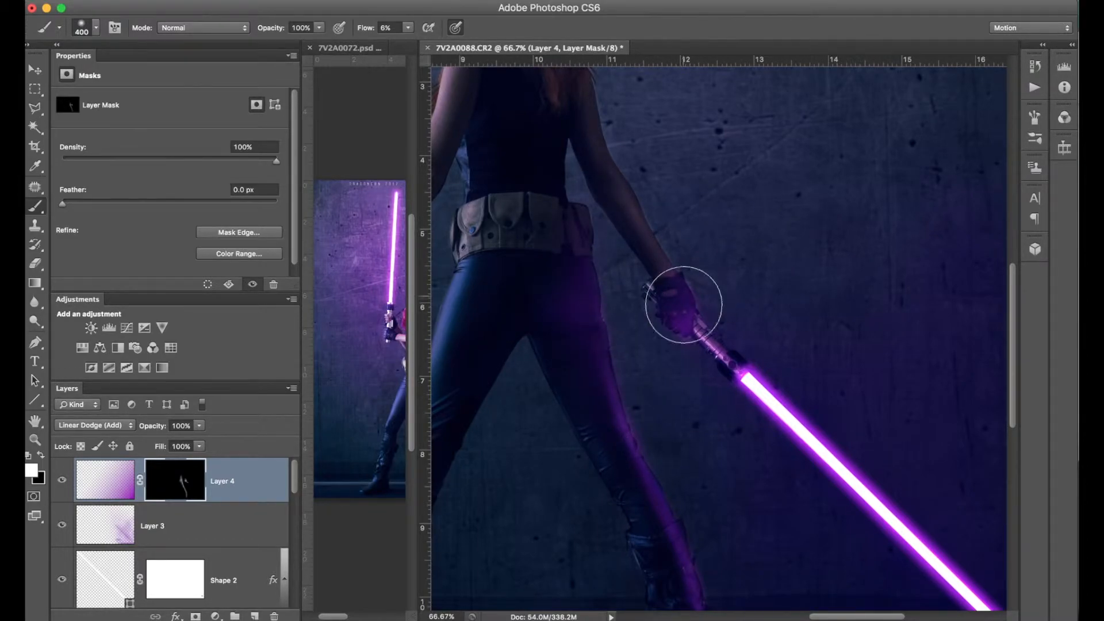
scroll(690, 382, "down", 5)
mouse_move(663, 348)
left_mouse_down()
mouse_move(663, 291)
mouse_move(709, 441)
mouse_move(687, 350)
mouse_move(705, 457)
left_mouse_up()
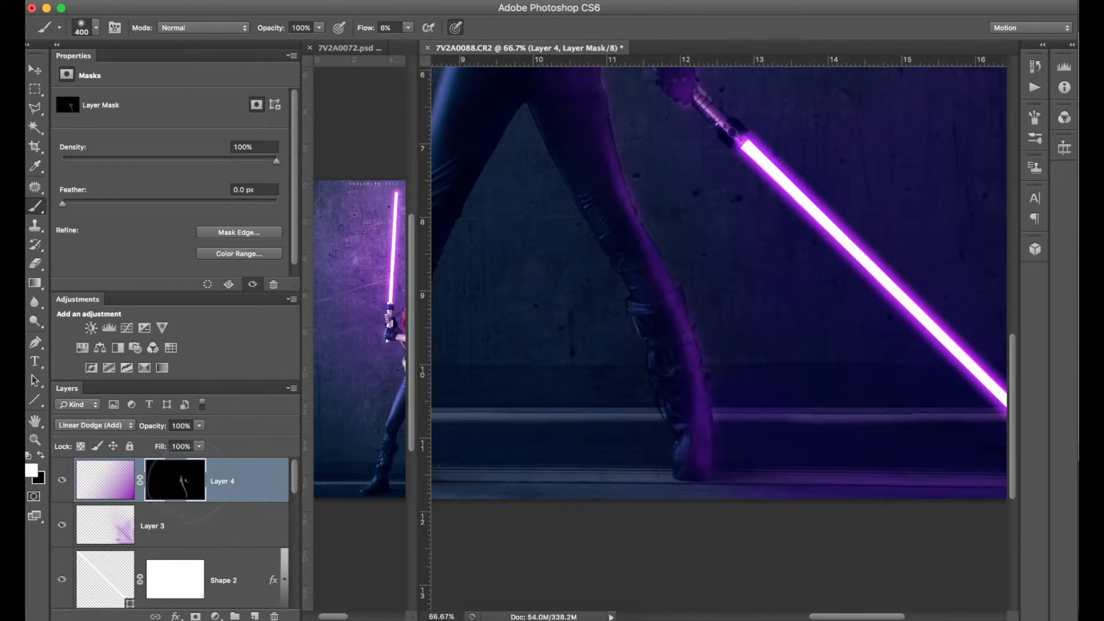
Step: Mask out the purple spill beyond the boot's blade-side edge on Layer 4's mask, using black and a brush reduced to 40 px
key("super+plus")
key("super+plus")
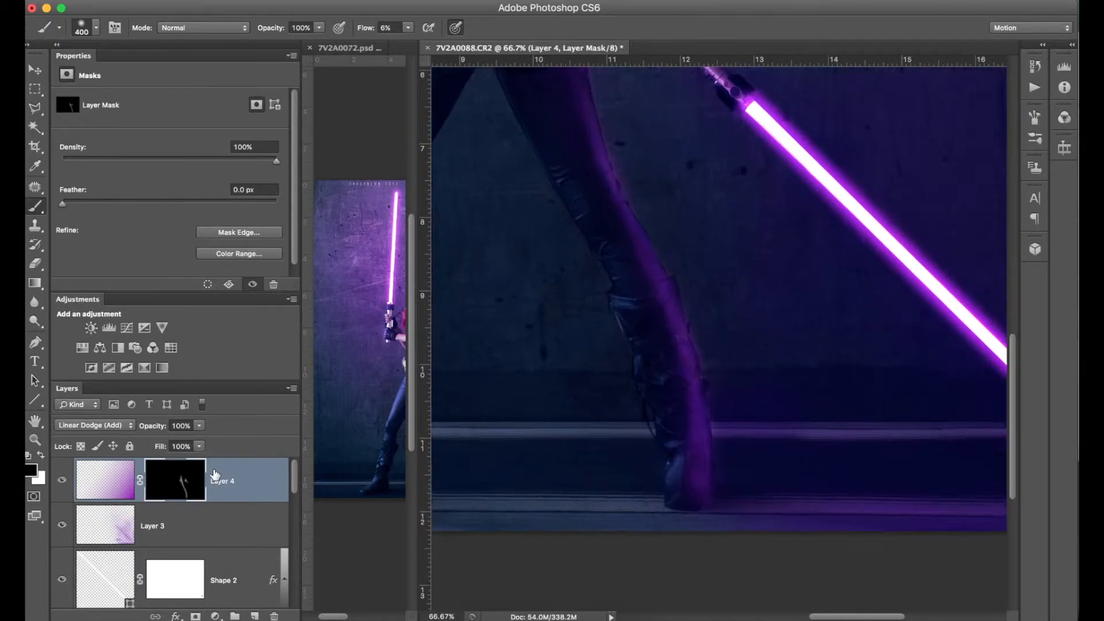
key("bracketleft")
key("bracketleft")
key("bracketleft")
key("bracketleft")
key("bracketleft")
key("bracketleft")
key("bracketleft")
key("bracketleft")
key("bracketleft")
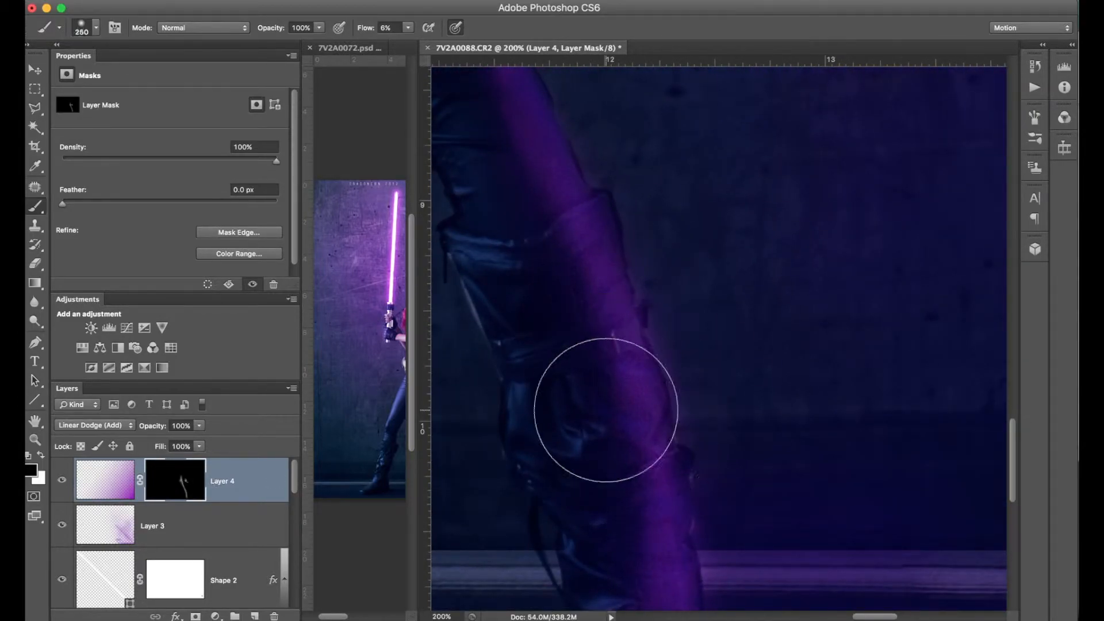
key("bracketleft")
key("bracketleft")
key("bracketleft")
key("bracketleft")
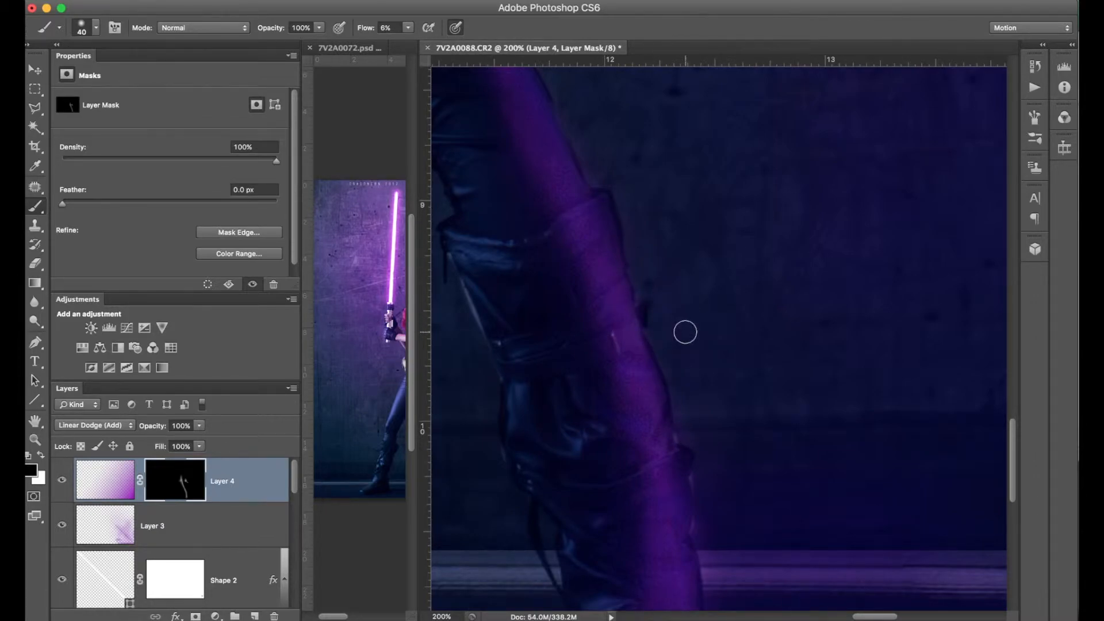
Step: Raise the brush flow to 43% and mask out the remaining purple spill along the blade-side edge of the leg
left_click(408, 27)
left_click_drag(409, 46, 439, 46)
mouse_move(575, 173)
left_mouse_down()
mouse_move(662, 449)
mouse_move(617, 308)
left_mouse_up()
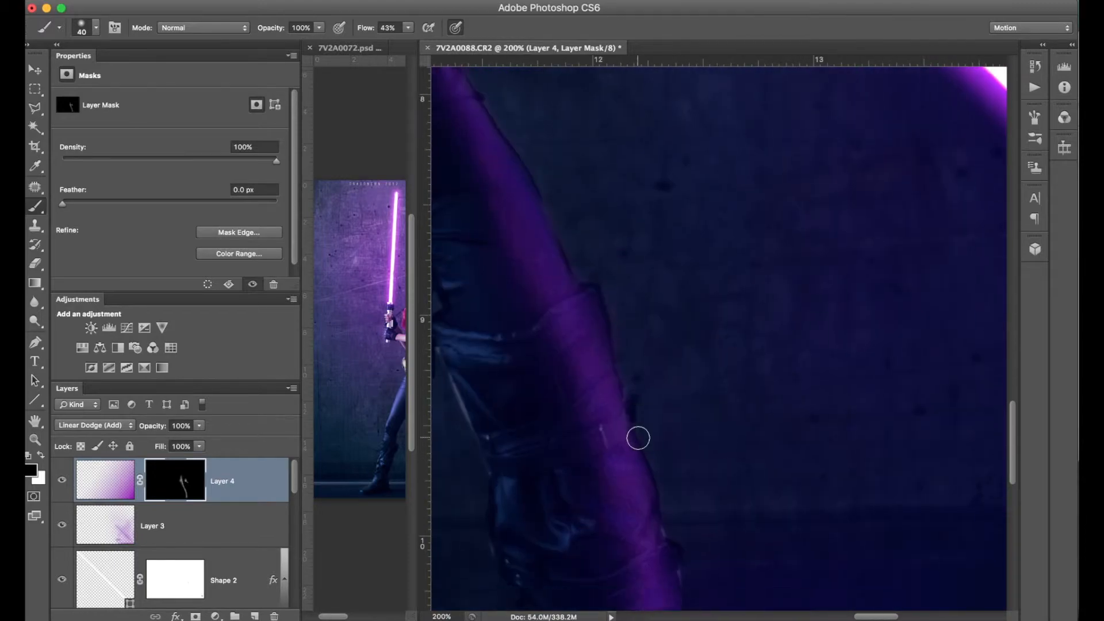
left_click_drag(517, 115, 805, 575)
right_click(667, 432)
key("Escape")
left_click_drag(673, 115, 655, 385)
left_click_drag(907, 568, 666, 405)
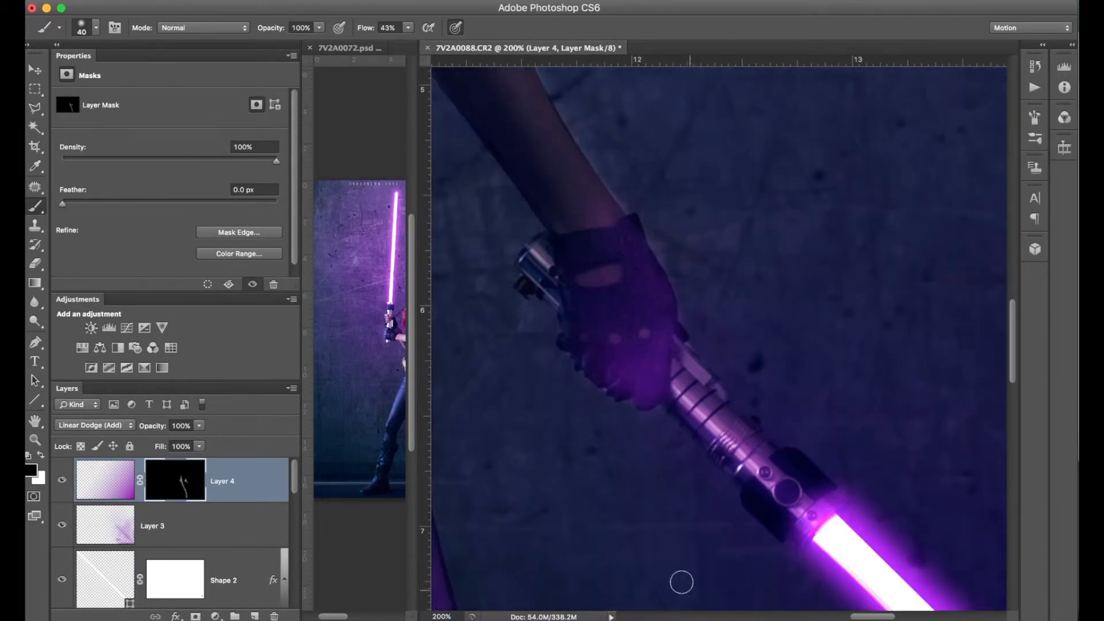
Step: Tone down the purple light on the glove holding the hilt, painting black on the mask with a 125 px brush
key("bracketright")
key("bracketright")
key("bracketright")
key("bracketright")
key("bracketright")
key("bracketright")
key("bracketright")
left_click_drag(648, 361, 648, 335)
scroll(803, 305, "down", 10)
scroll(804, 305, "right", 5)
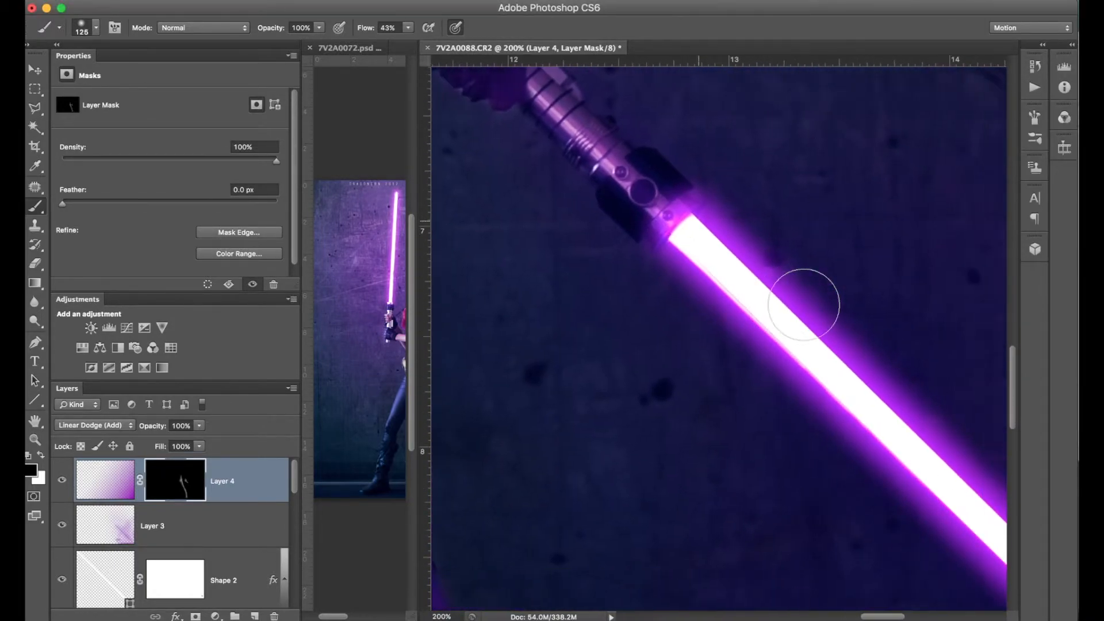
Step: Reduce Layer 4's opacity to 72%
key("super+minus")
key("super+minus")
scroll(804, 304, "down", 4)
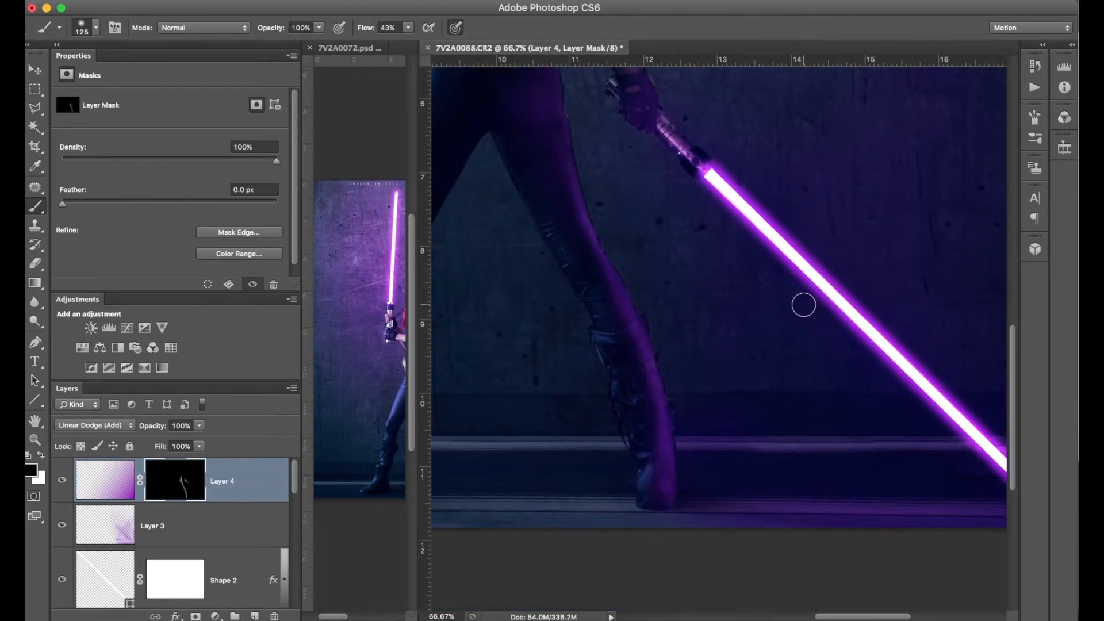
left_click(113, 487)
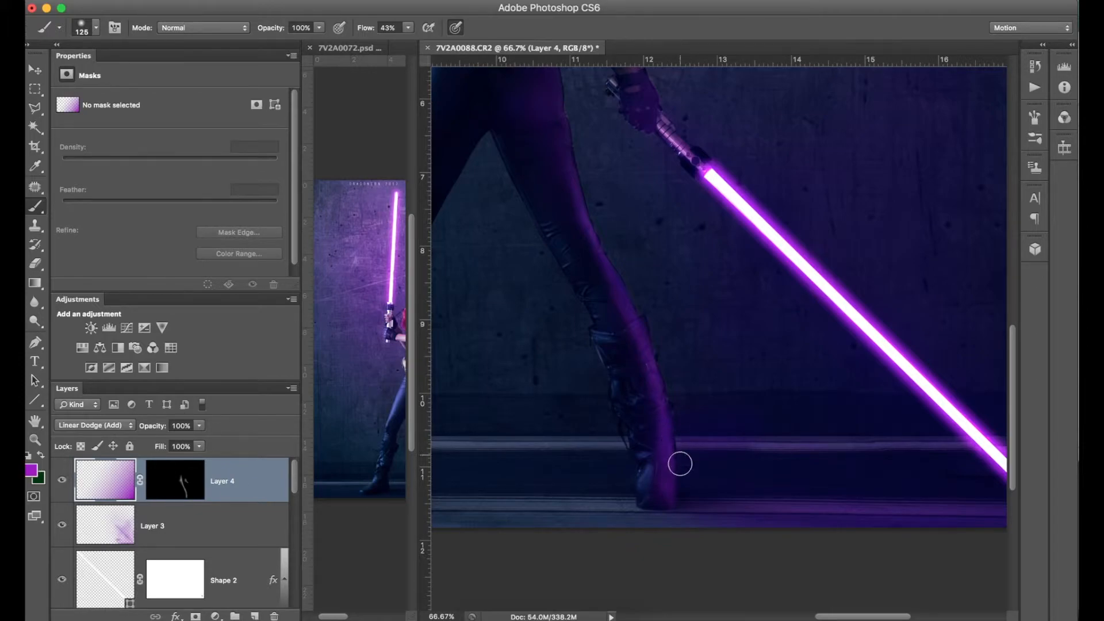
left_click(200, 427)
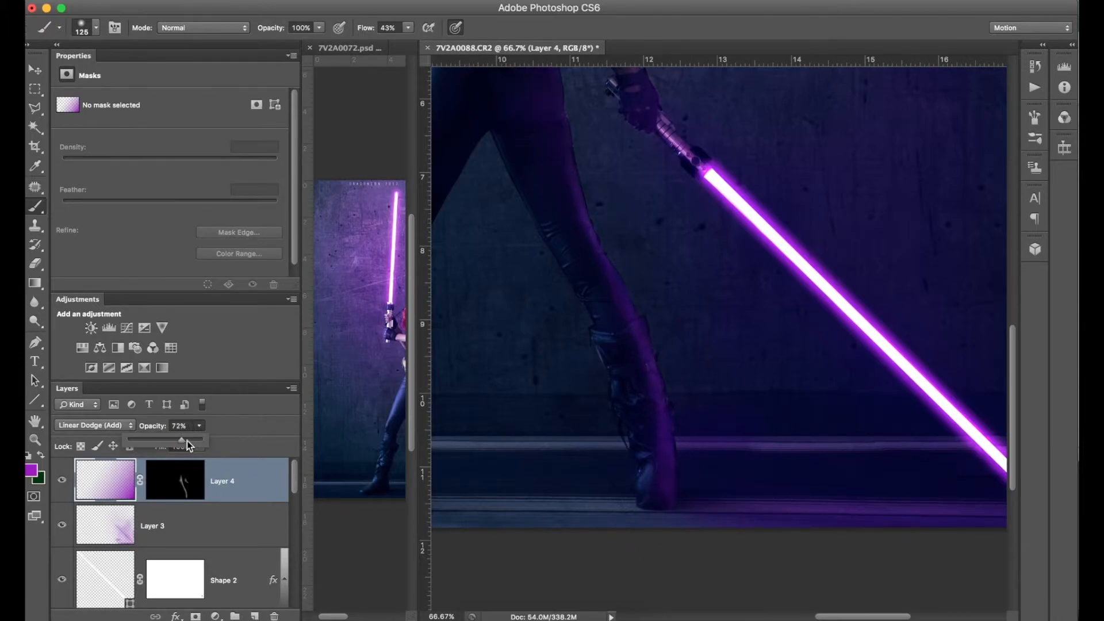
left_click(777, 321)
Step: Compare the whole figure with Layer 4 hidden and shown
key("super+0")
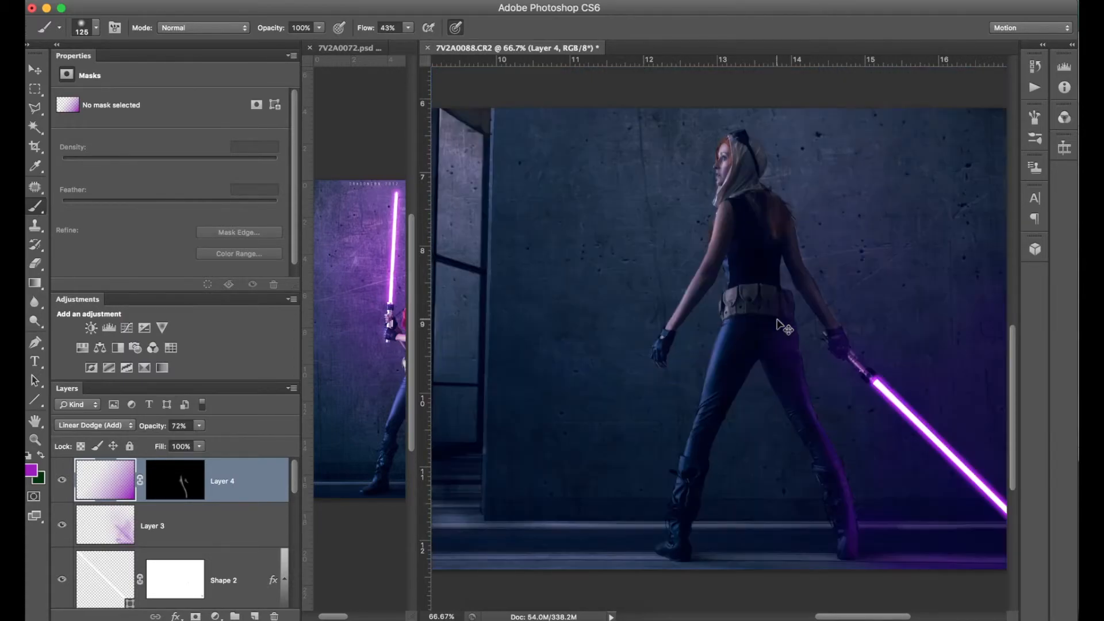
key("super+minus")
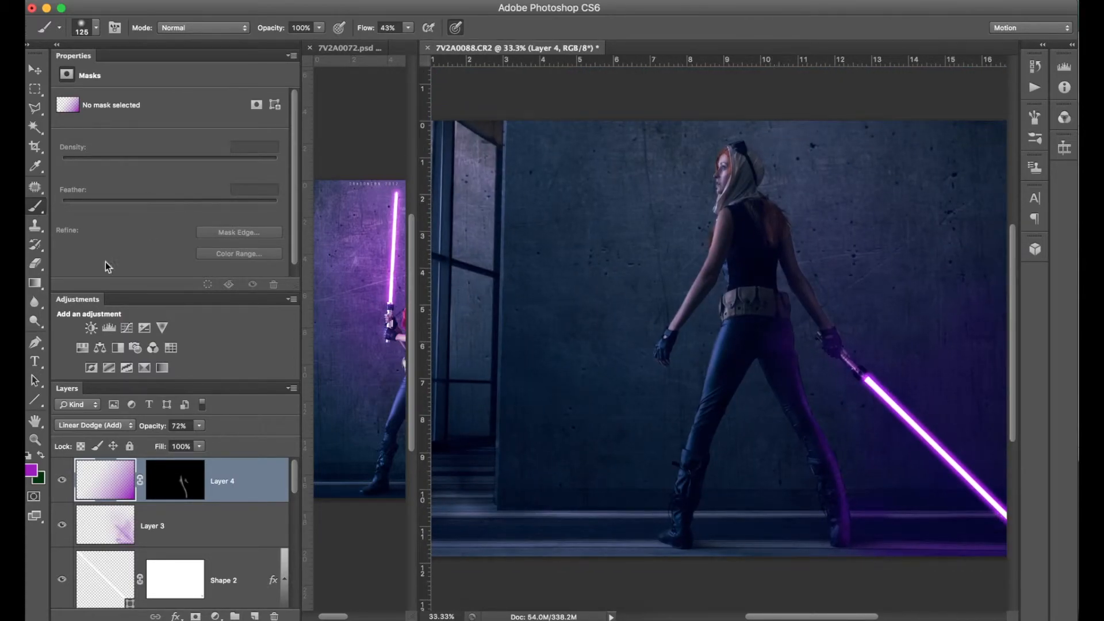
left_click(62, 482)
left_click(64, 482)
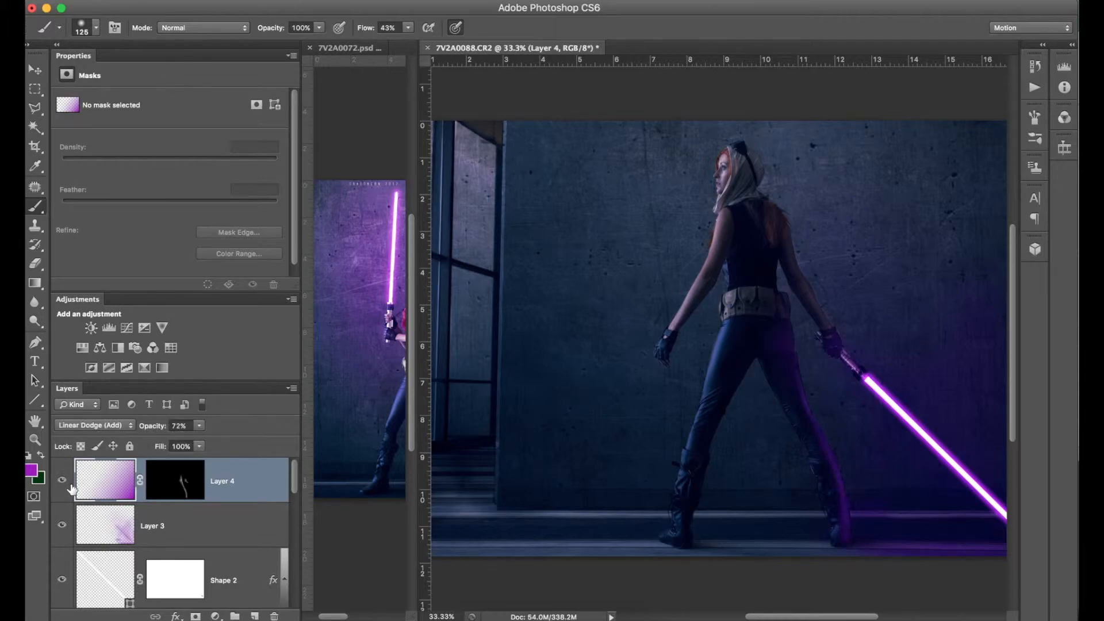
Step: Paint black on Layer 4's mask with a 250 px brush to trim the purple light on the hip, thigh and glove
left_click(181, 490)
key("bracketright")
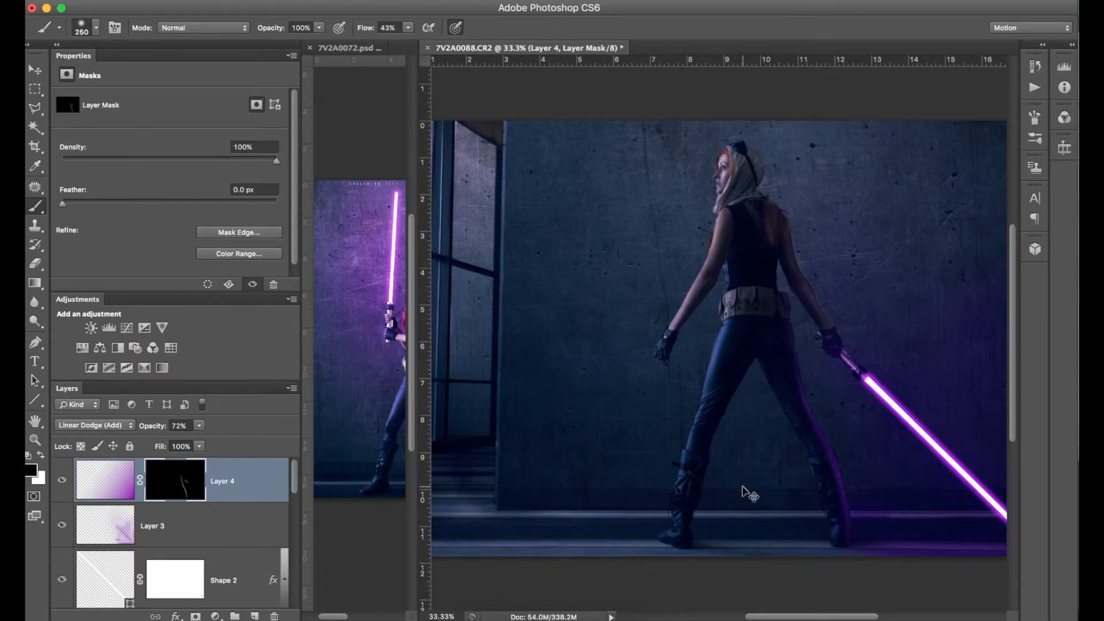
key("super+minus")
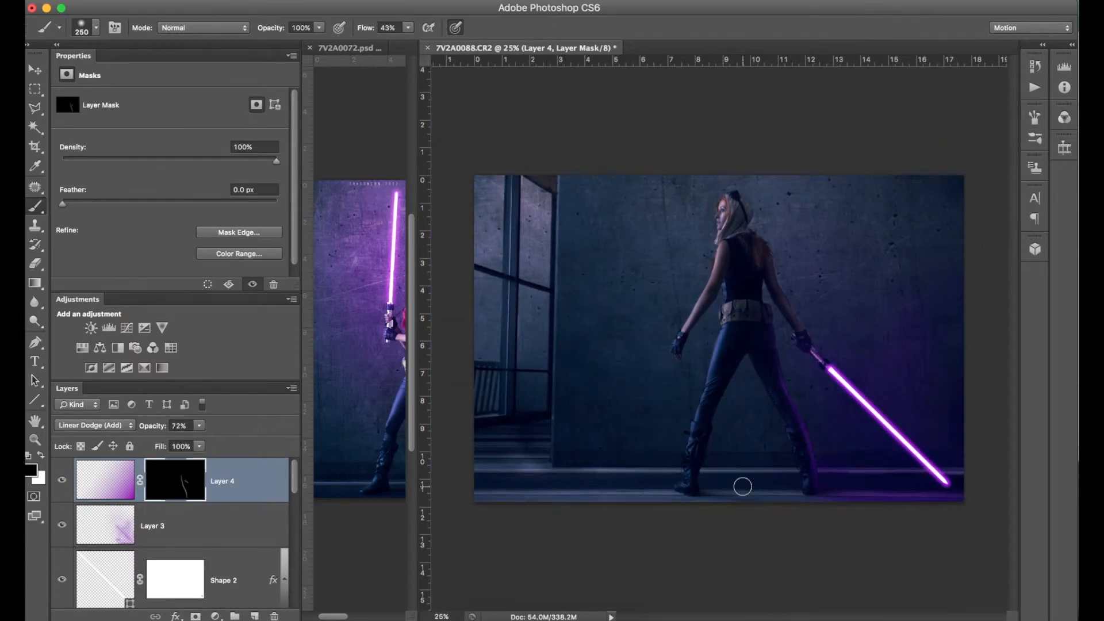